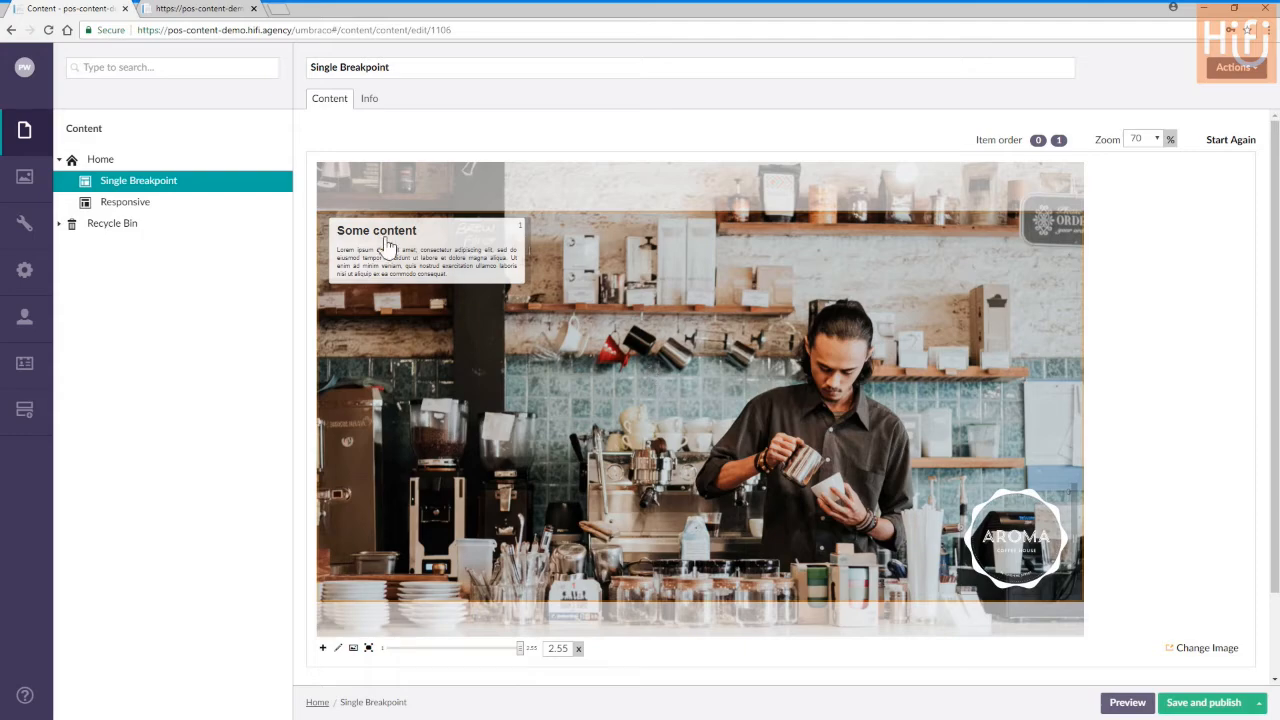
- Change the title of the banner's text item to "Some more content" and apply the update
click(186, 9)
click(73, 10)
click(321, 232)
click(926, 230)
text(more content)
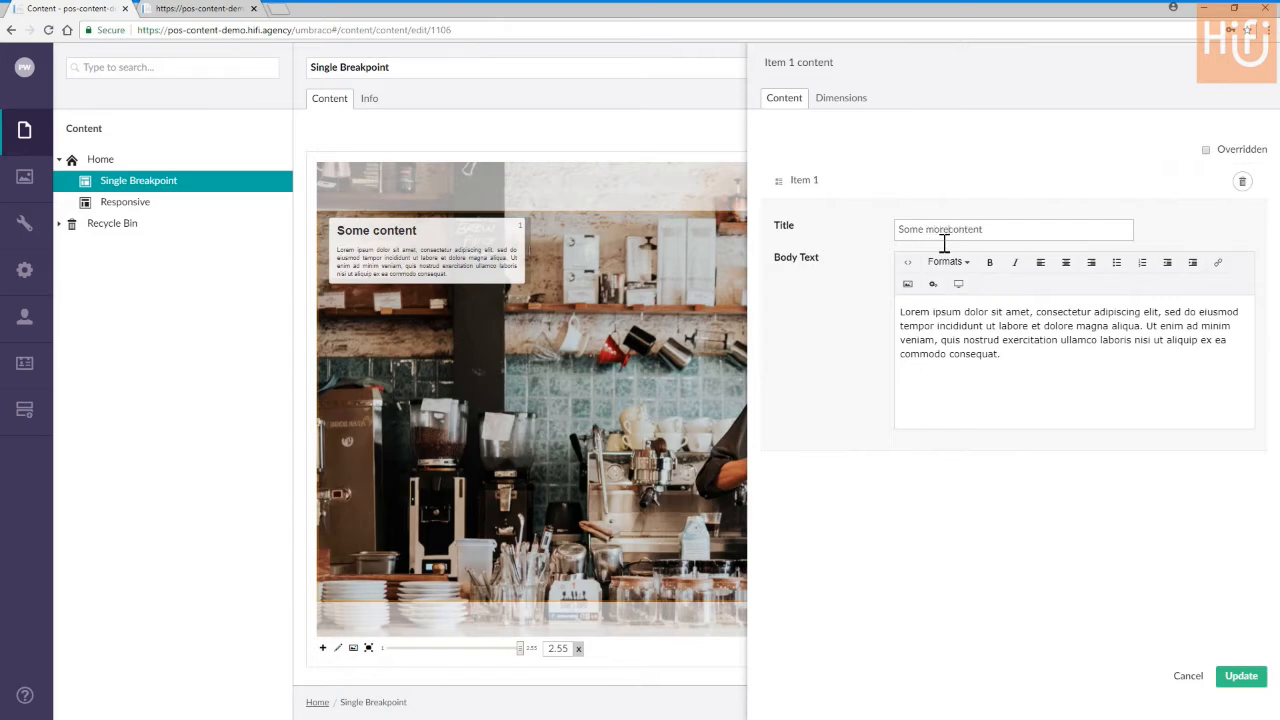
click(1240, 676)
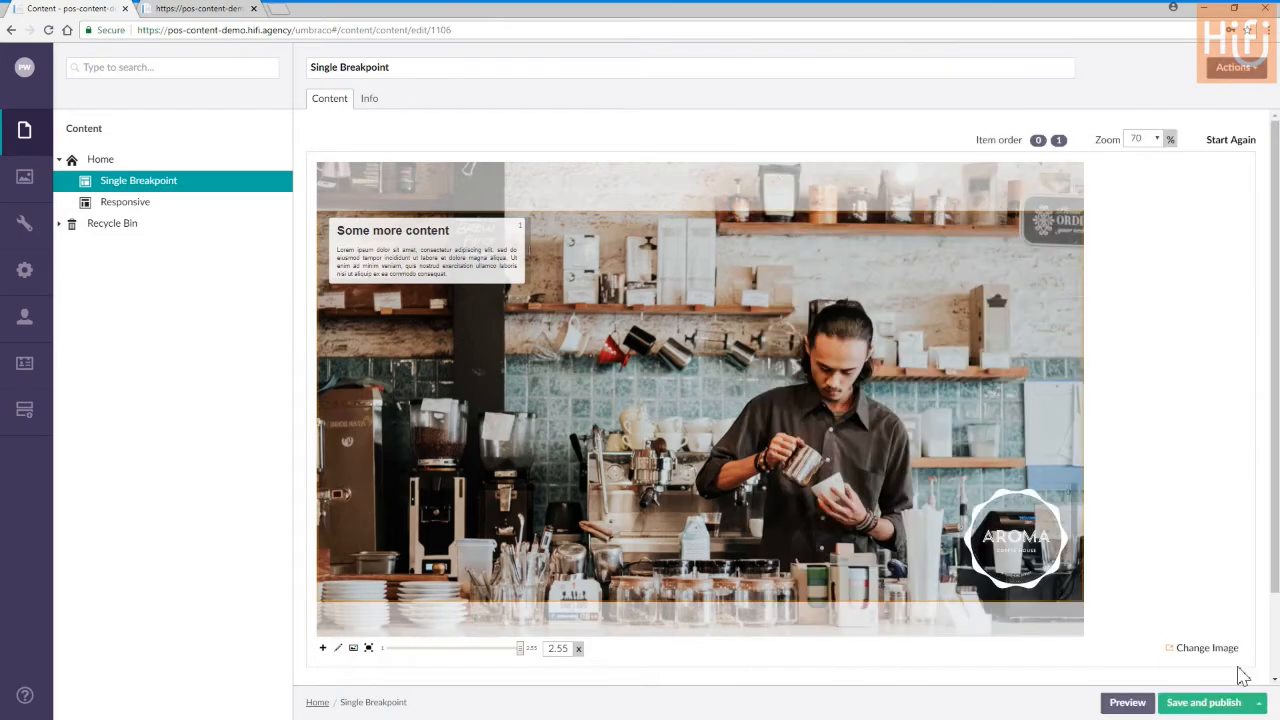
- Save and publish the Single Breakpoint page and reload its live version to check the new title
click(1230, 704)
click(198, 8)
click(50, 31)
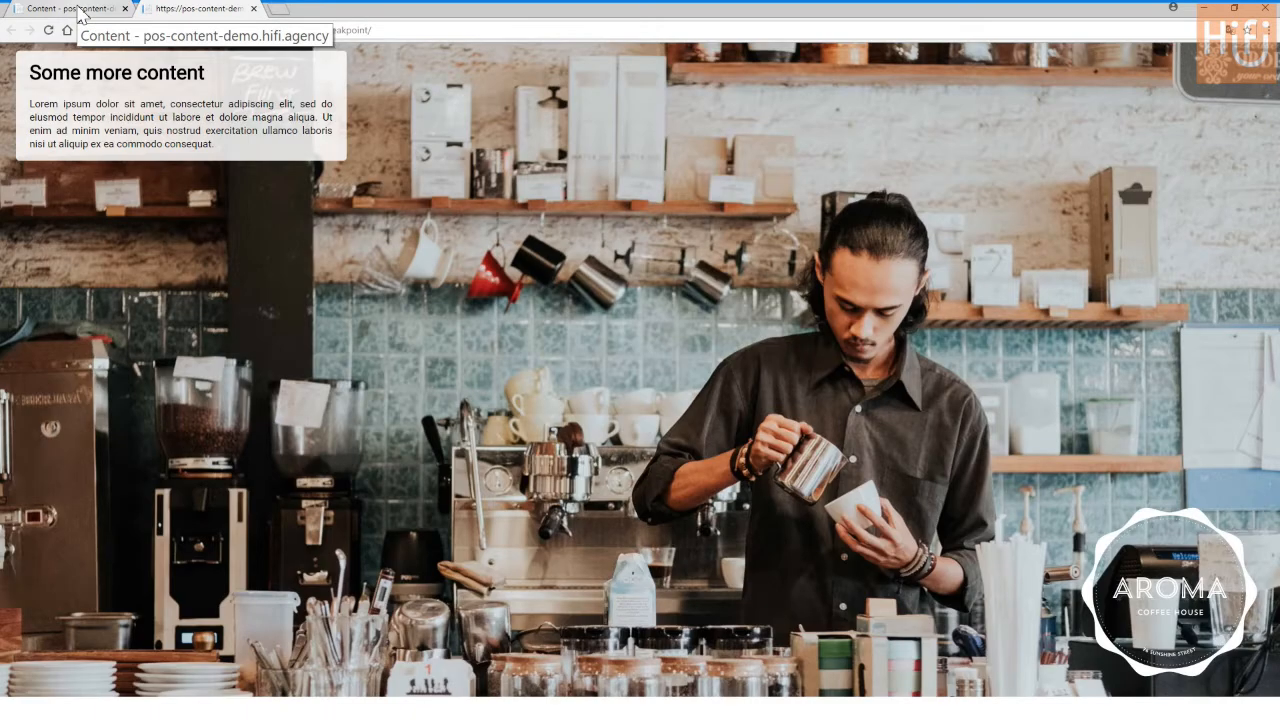
- Return to the content editor and move the text item to the lower-left area of the banner crop
click(80, 14)
drag(420, 246, 434, 571)
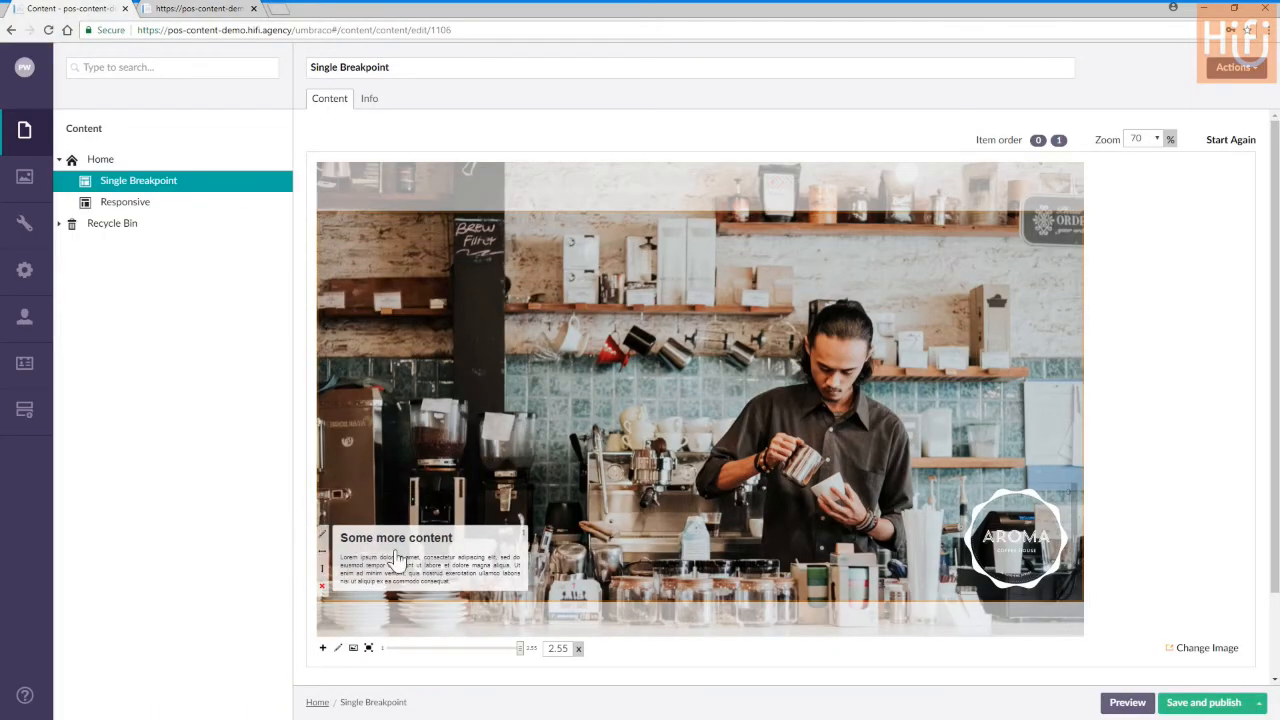
- Publish the page with the repositioned text item and reload the live page
click(1200, 704)
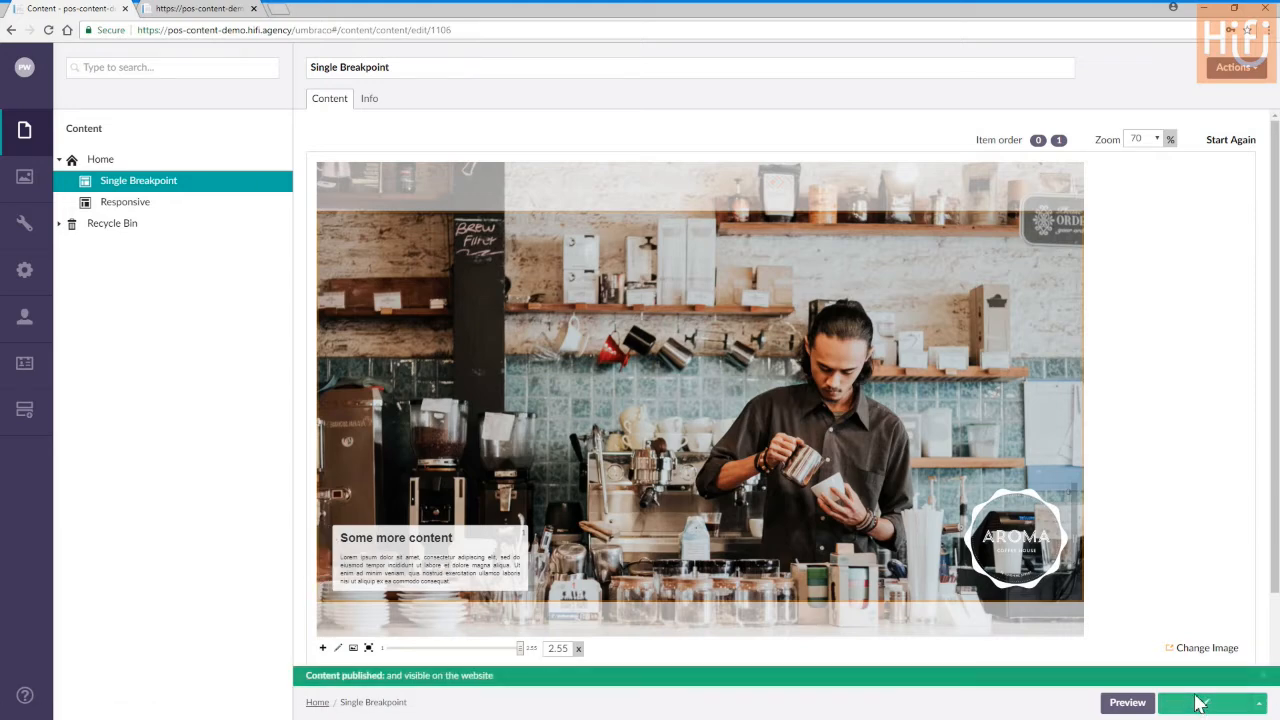
click(182, 15)
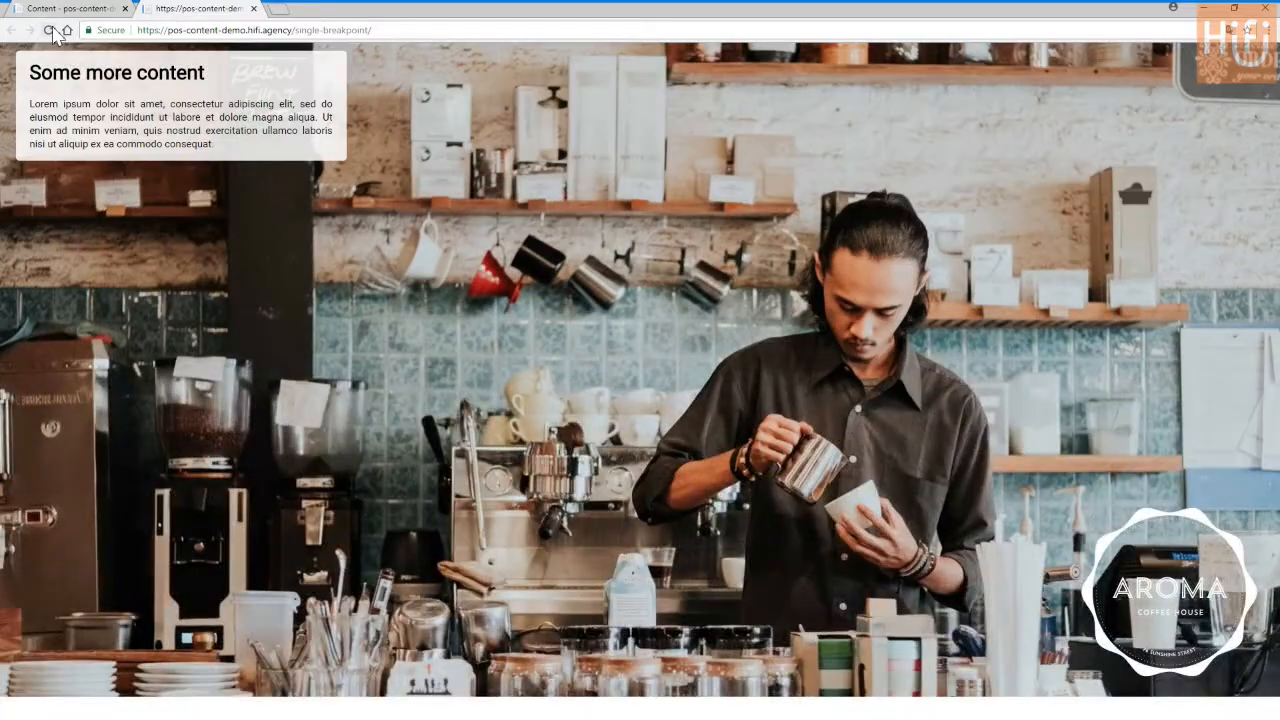
click(49, 30)
- Position the text item precisely by setting its Top to 10% and Left to 20%, and apply the update
click(70, 9)
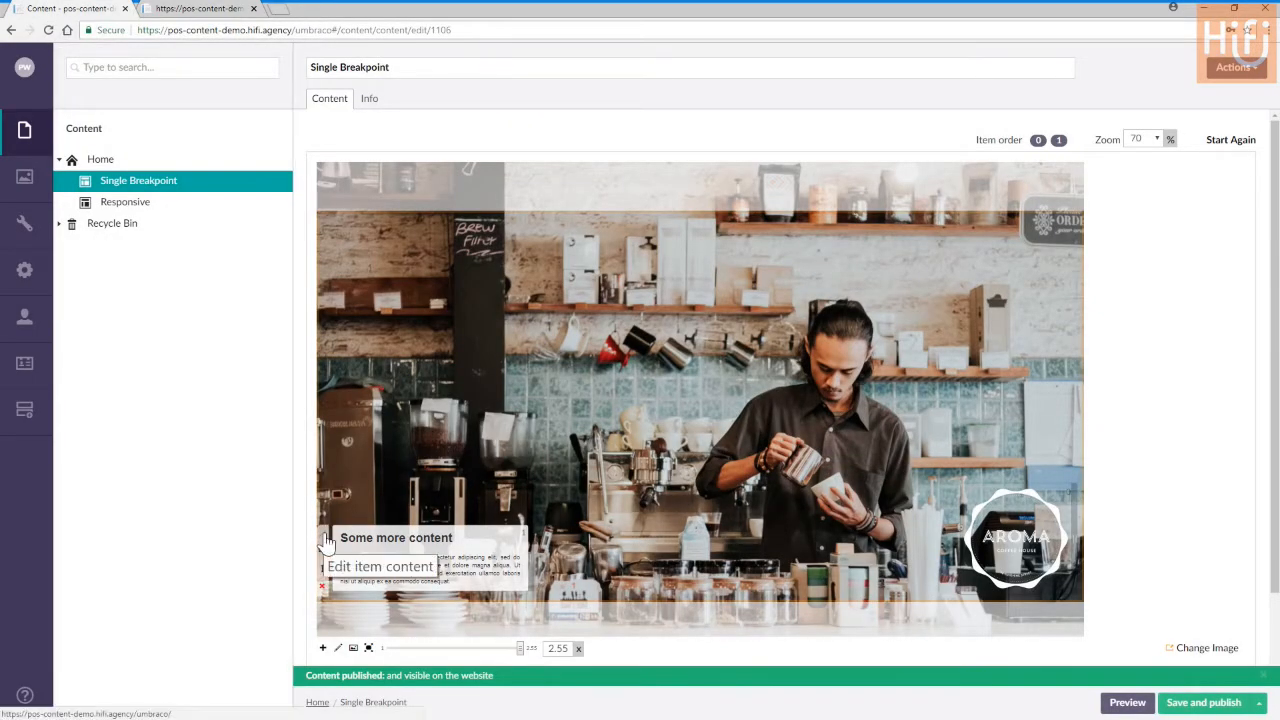
click(381, 567)
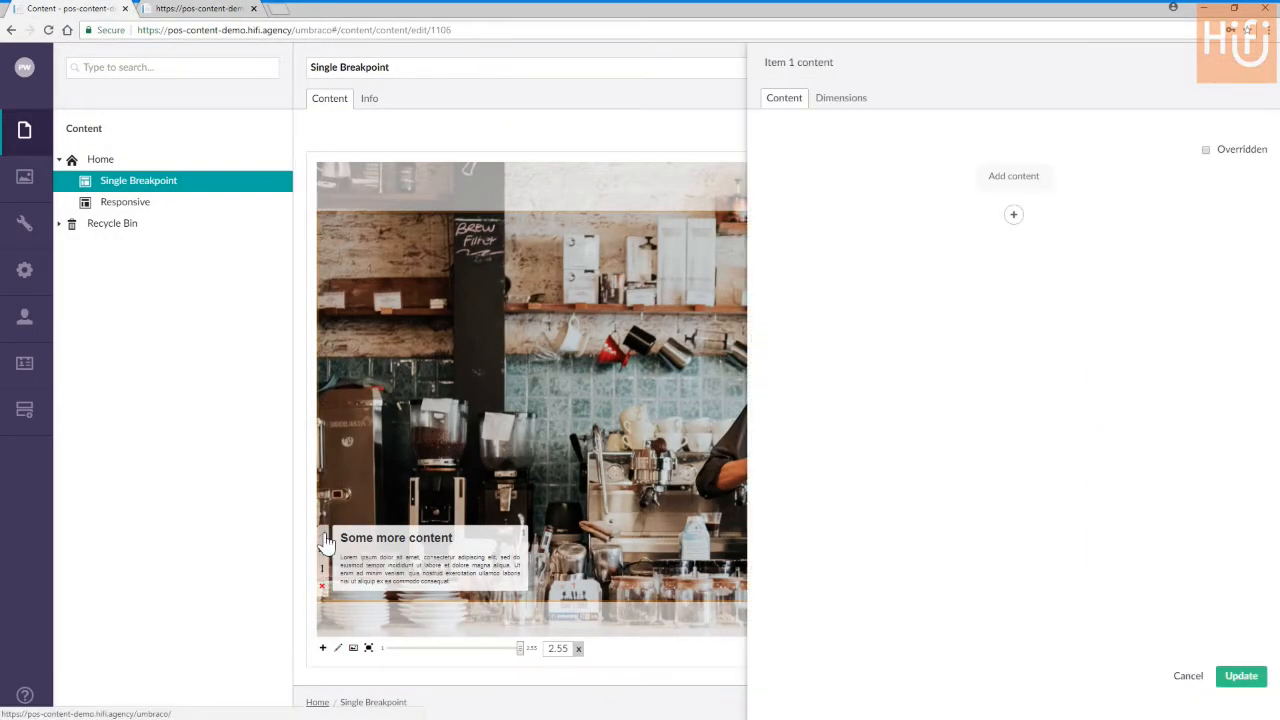
click(843, 104)
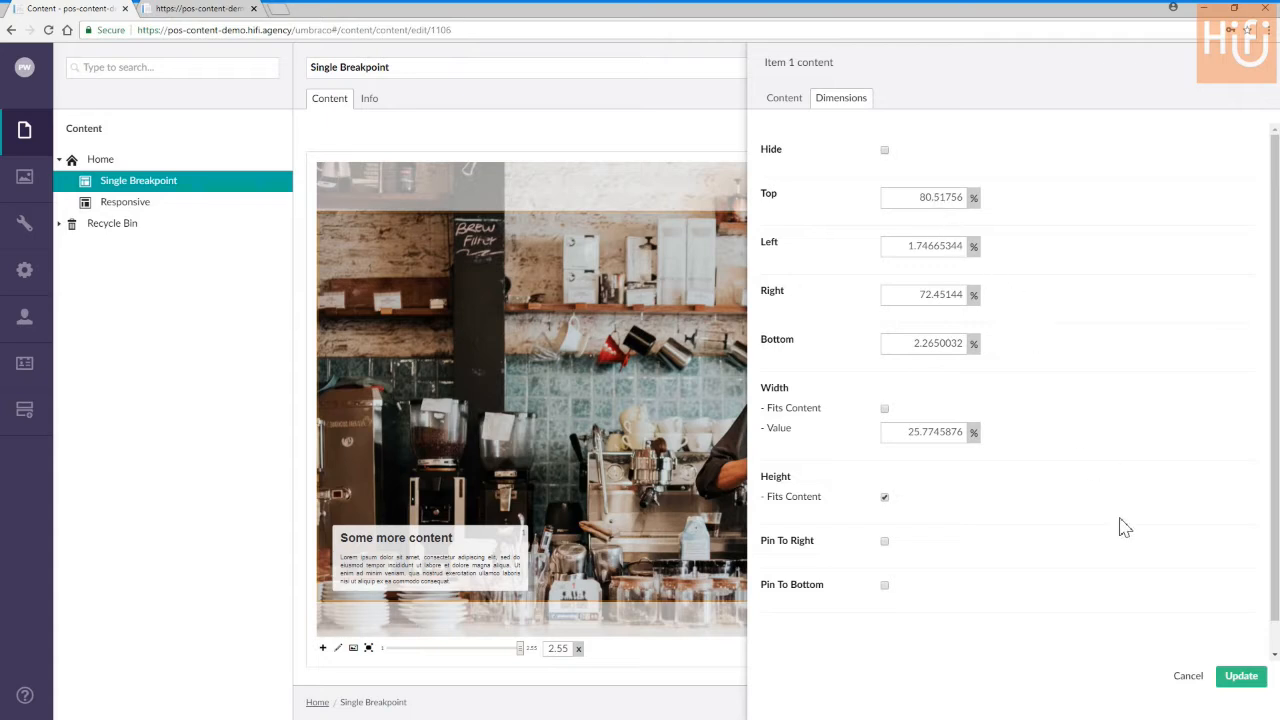
double_click(938, 196)
text(10)
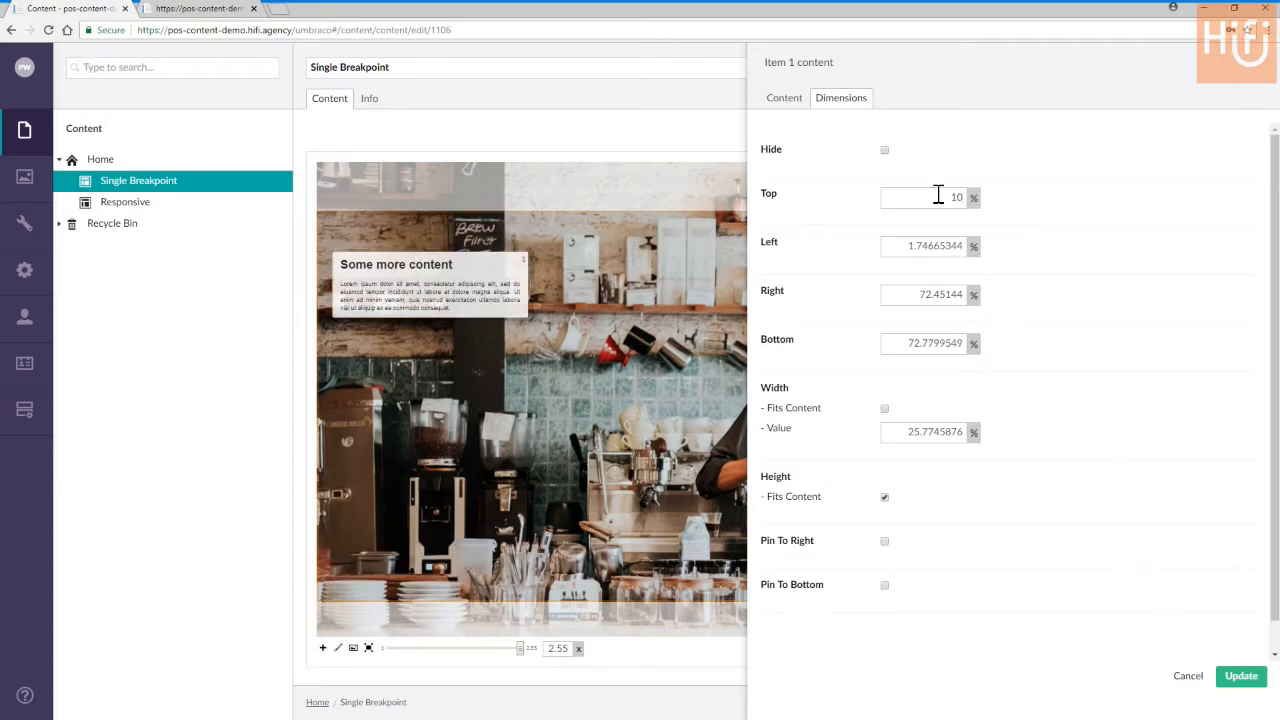
double_click(921, 249)
text(20)
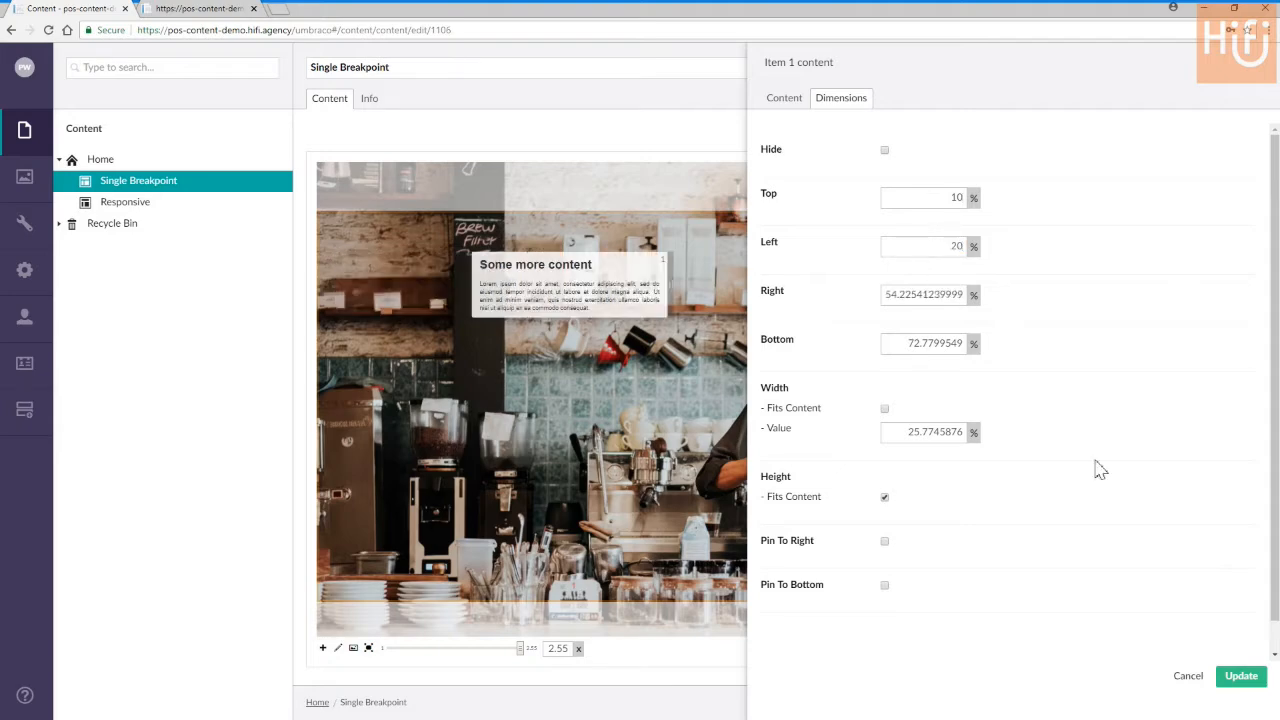
click(1236, 678)
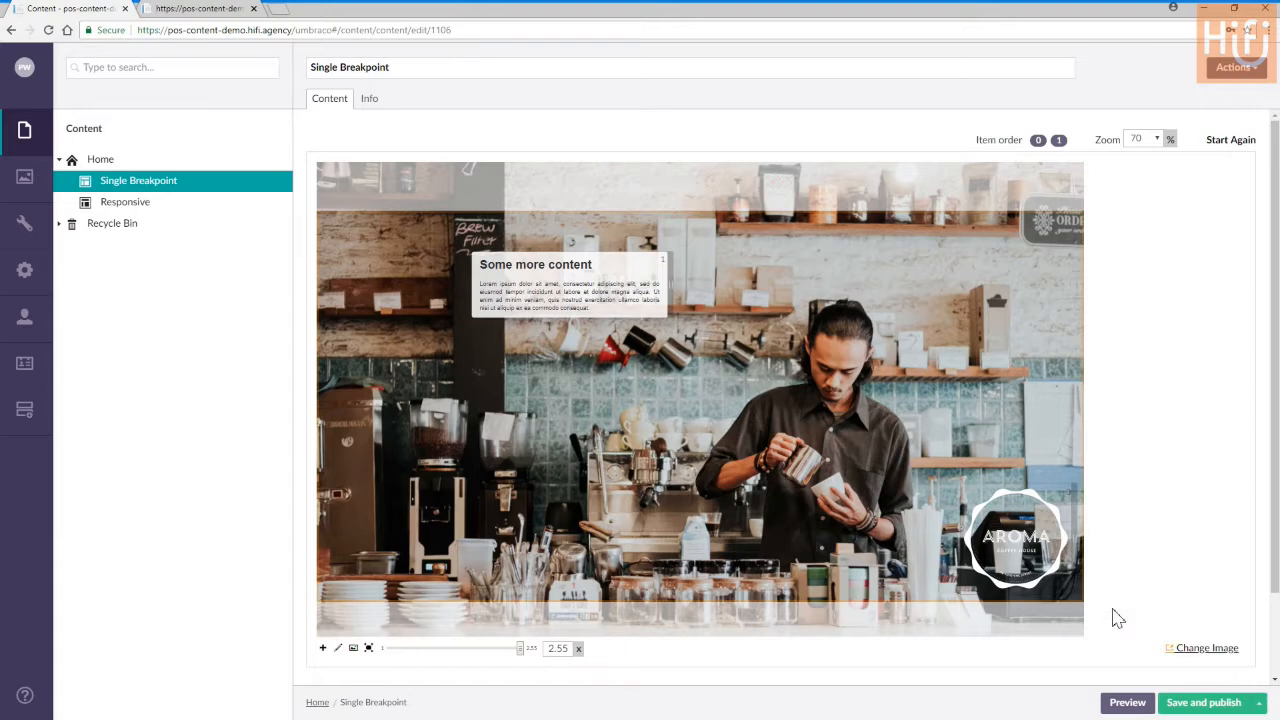
- Replace the logo item's image with the white Logo 1 Monogram from the media library and apply the update
mouse_move(1005, 519)
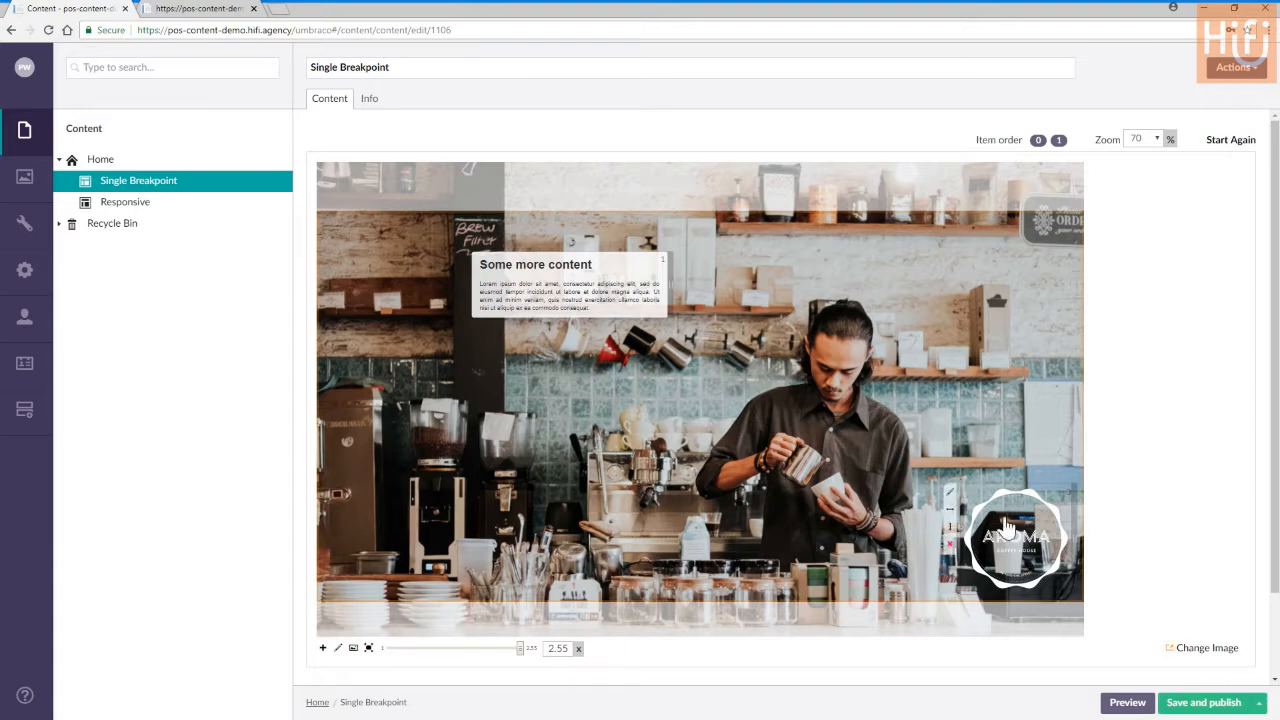
click(952, 499)
mouse_move(918, 268)
click(970, 300)
click(937, 268)
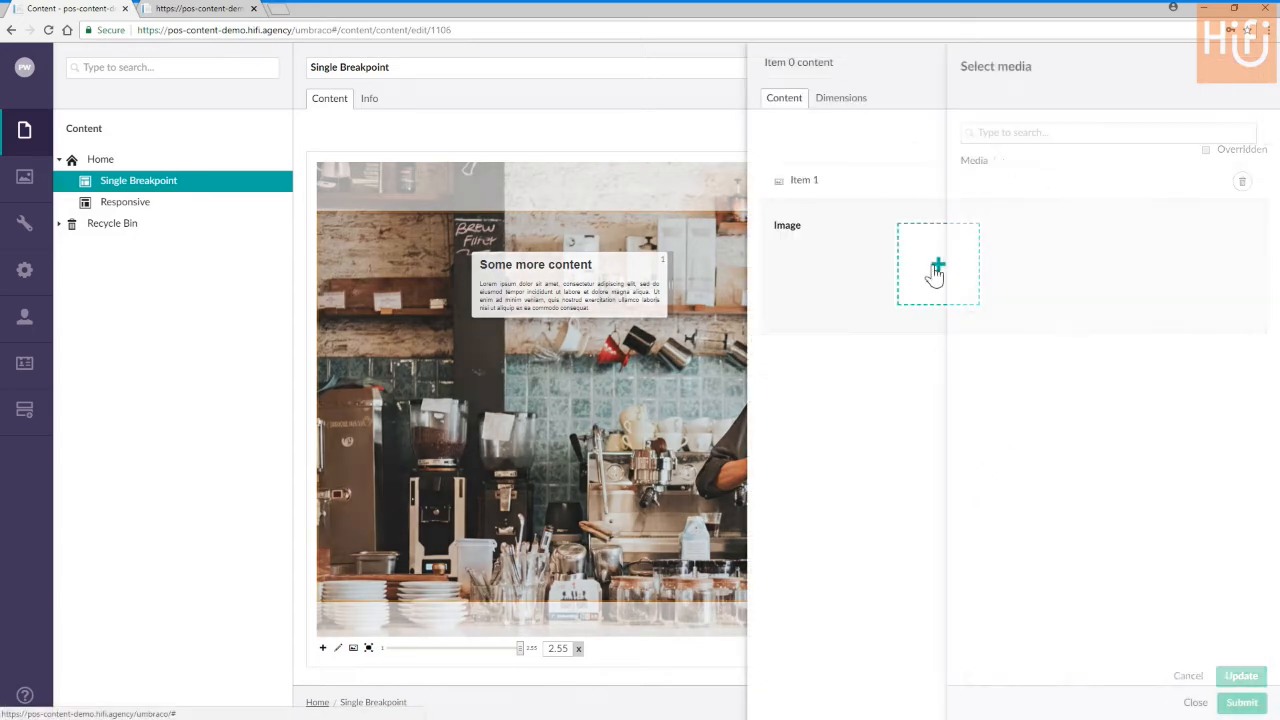
scroll(1131, 520, down, 4)
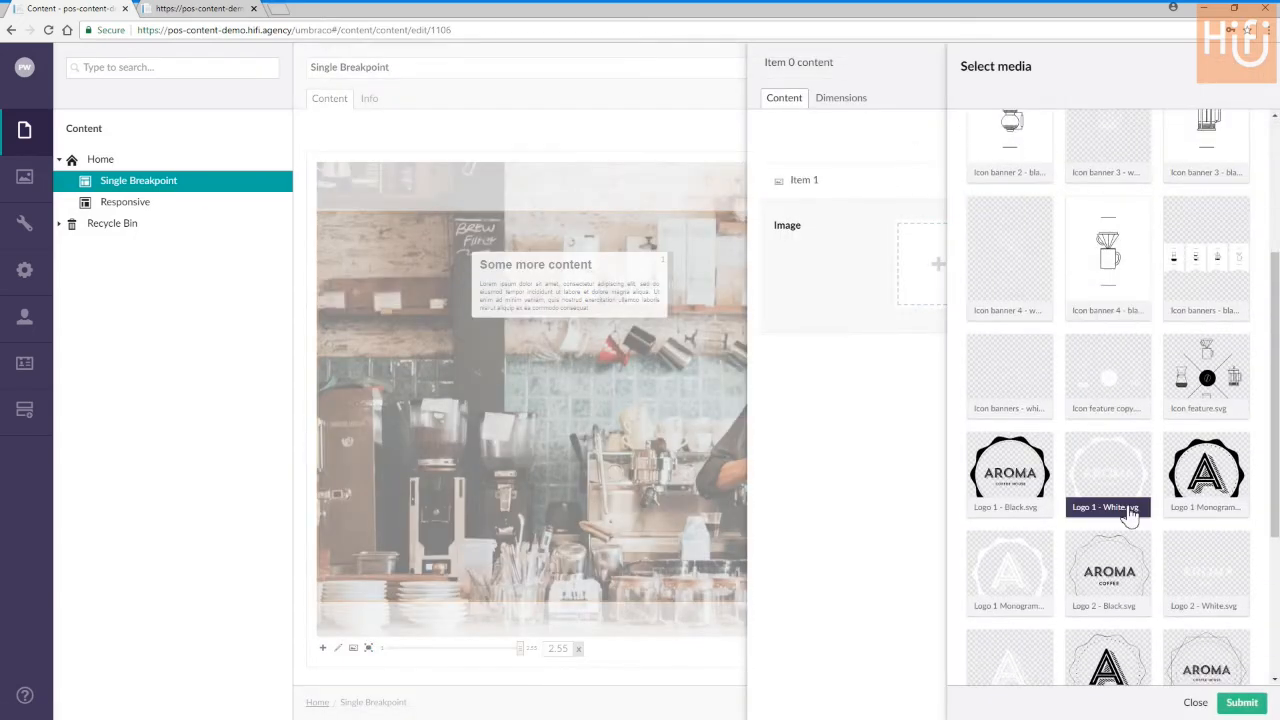
click(1013, 432)
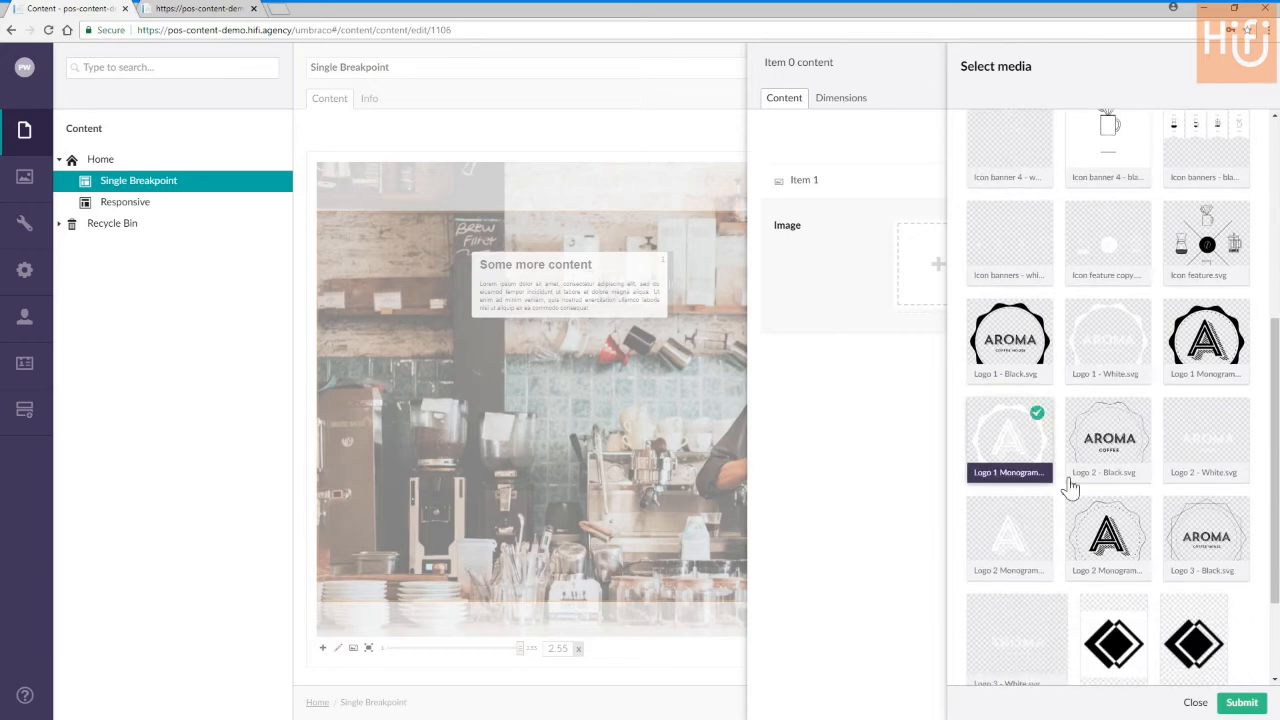
click(1240, 702)
click(1241, 676)
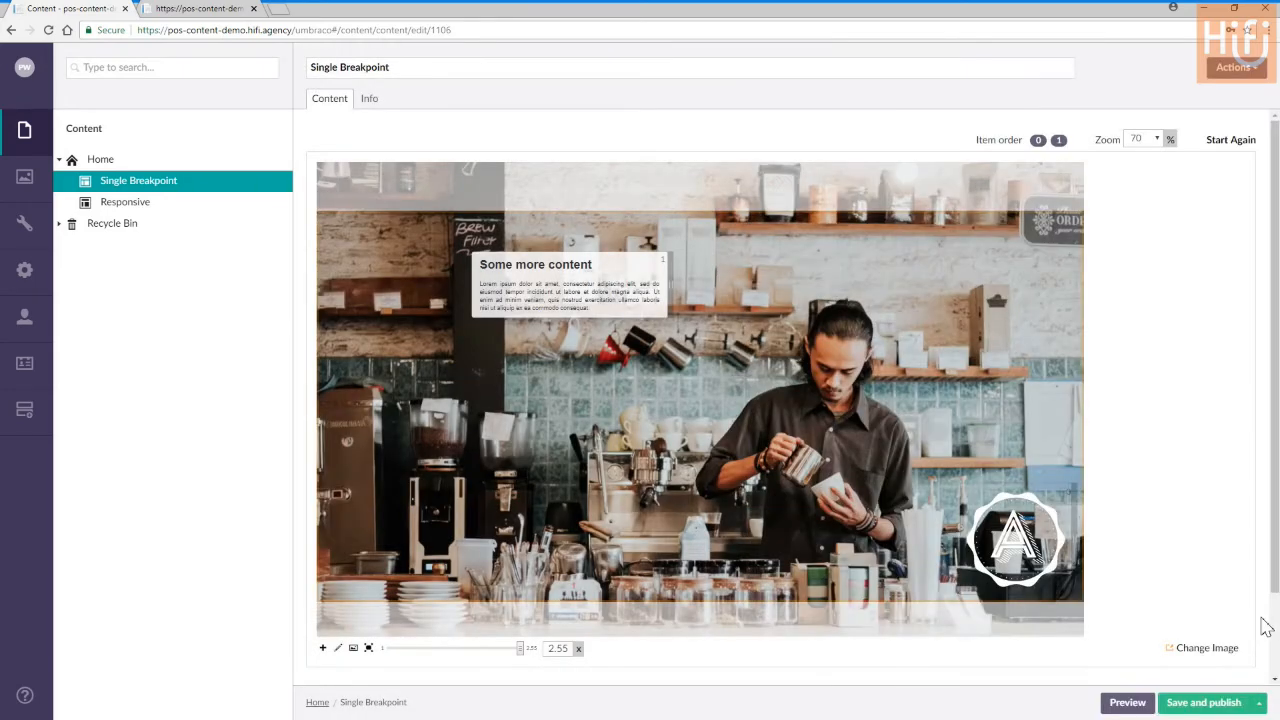
- Move the monogram logo to the upper-right area of the banner and enlarge it
drag(982, 508, 880, 443)
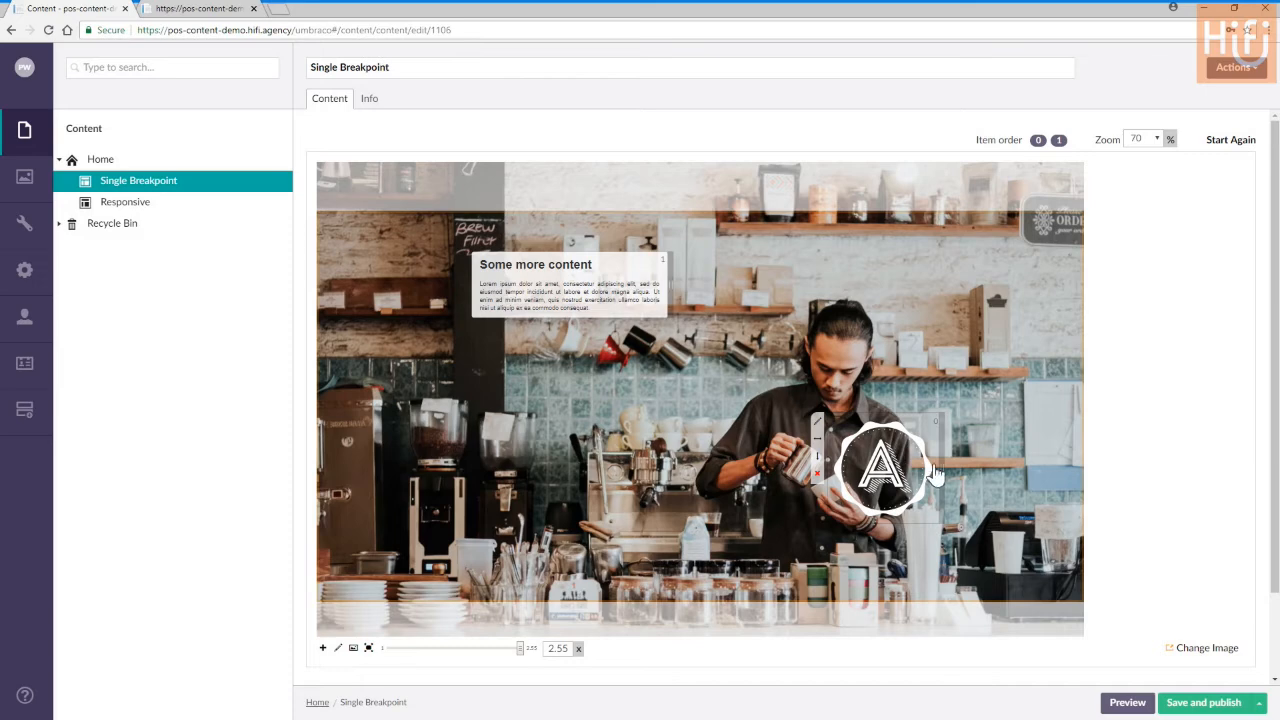
mouse_move(885, 455)
mouse_down()
mouse_move(981, 373)
mouse_move(975, 290)
mouse_up()
- Save and publish the page and reload the live version to check the new logo and text position
click(1200, 704)
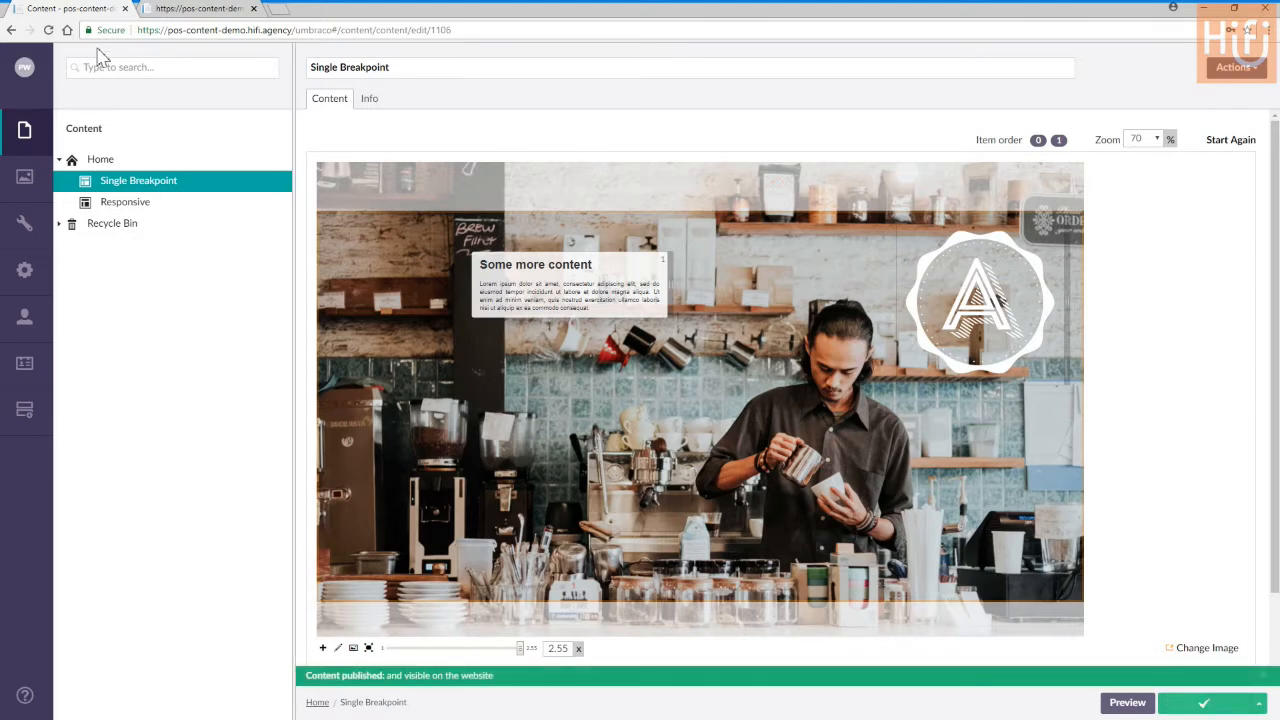
click(198, 12)
click(48, 30)
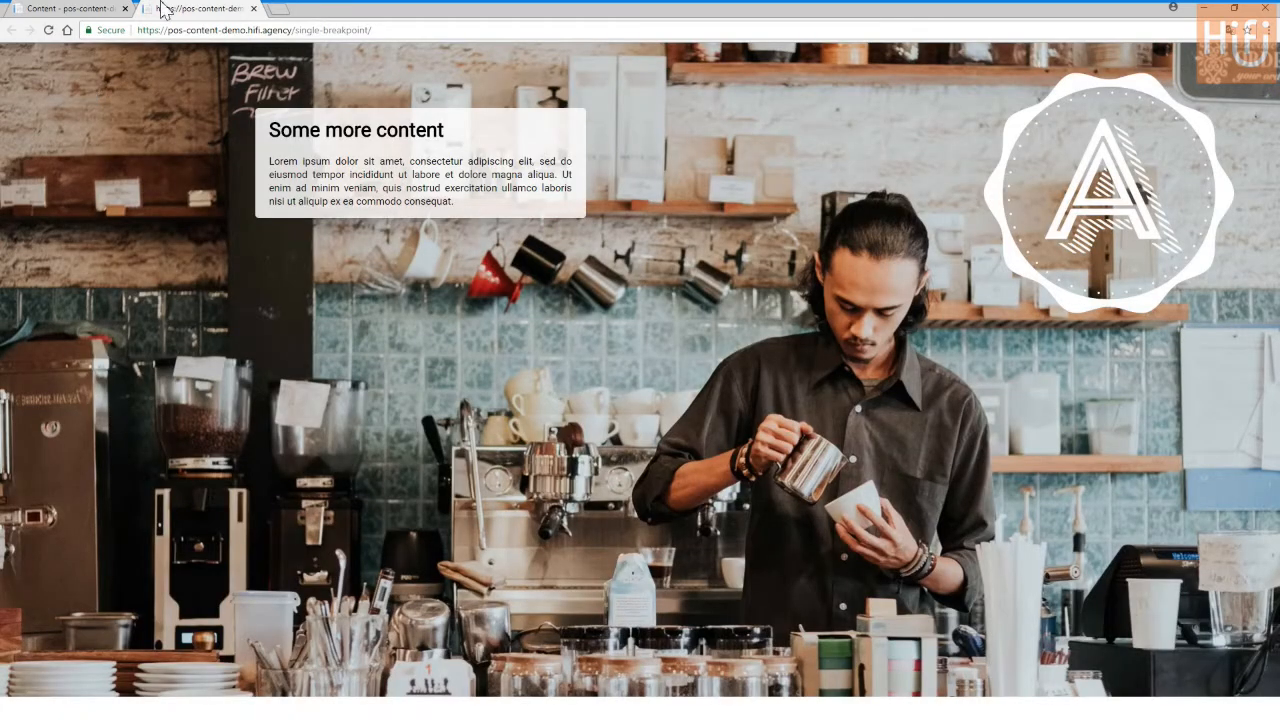
- Set the banner's crop scale to 1.65 in the content editor and move the crop area over the cups and barista
click(66, 10)
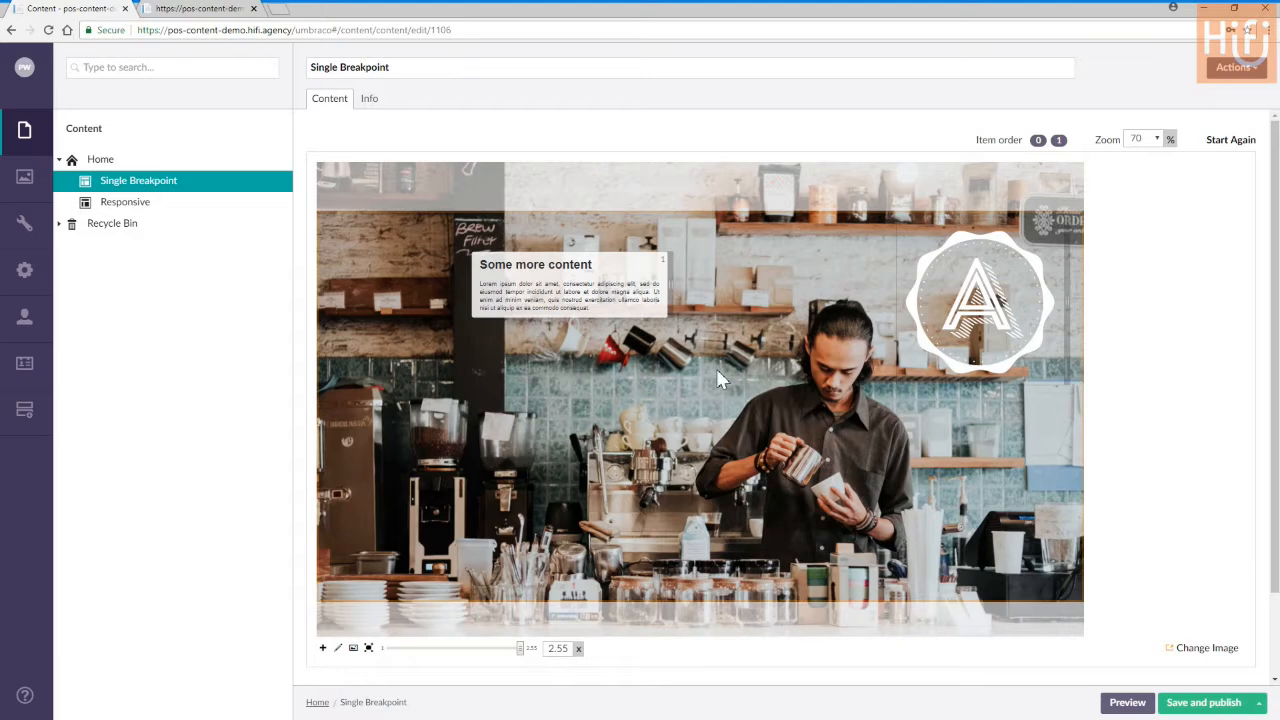
drag(520, 649, 444, 650)
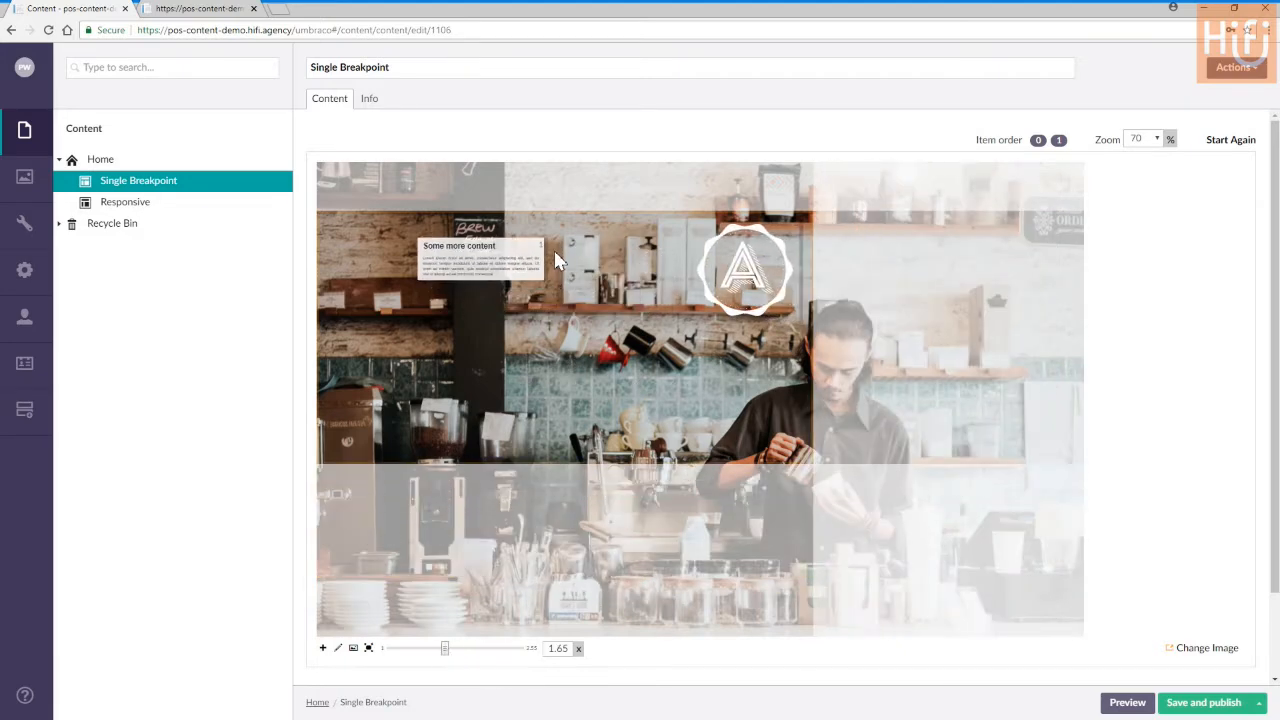
drag(556, 288, 683, 316)
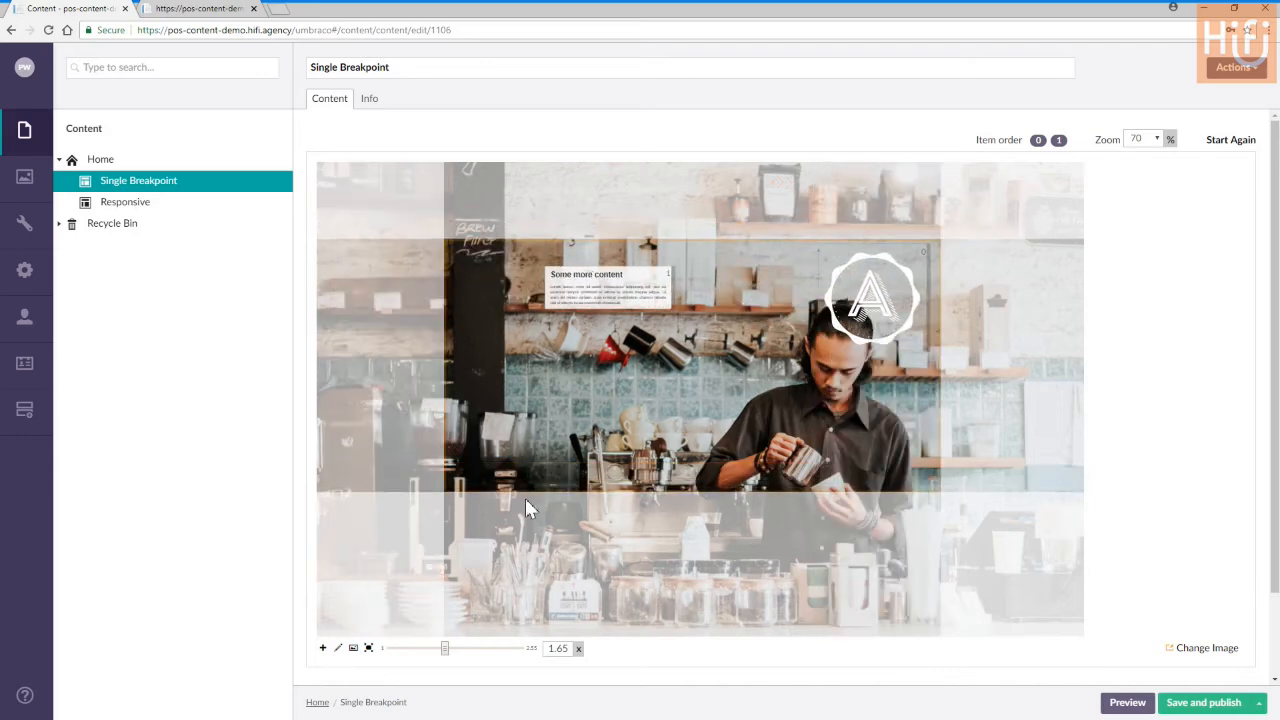
drag(653, 429, 646, 442)
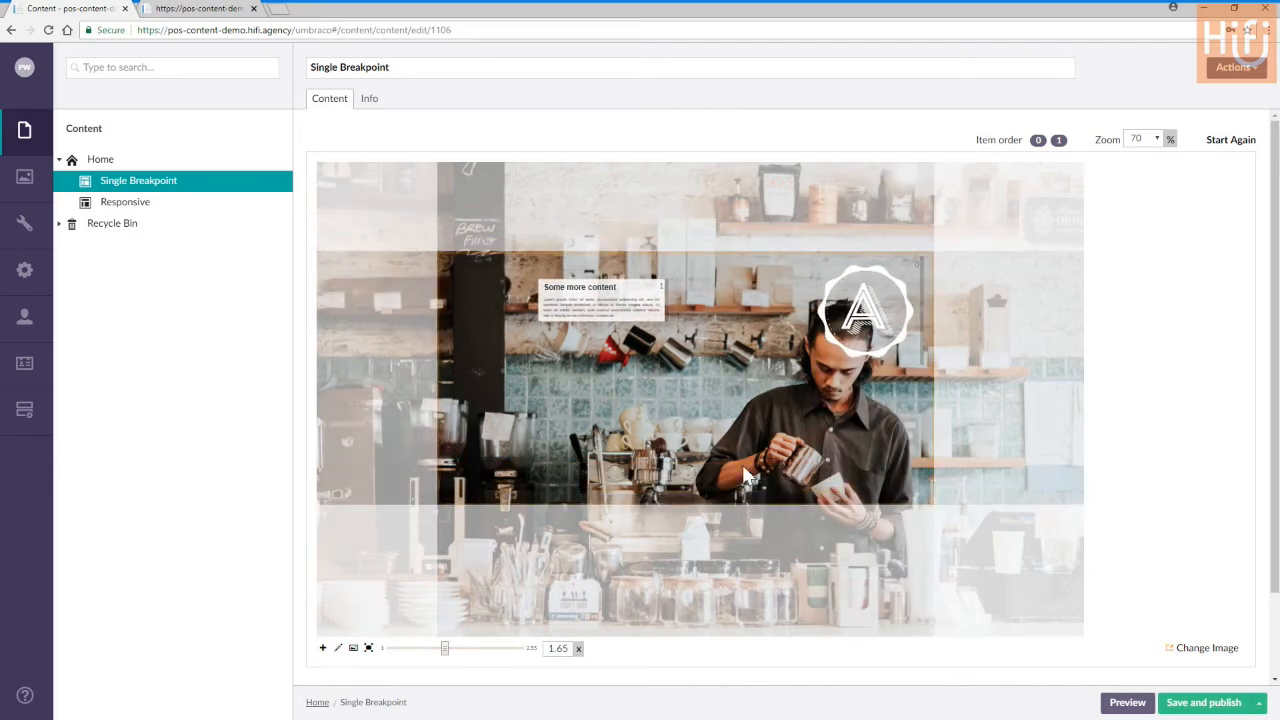
- Publish the recropped banner and reload the live page to check the new framing
click(1192, 704)
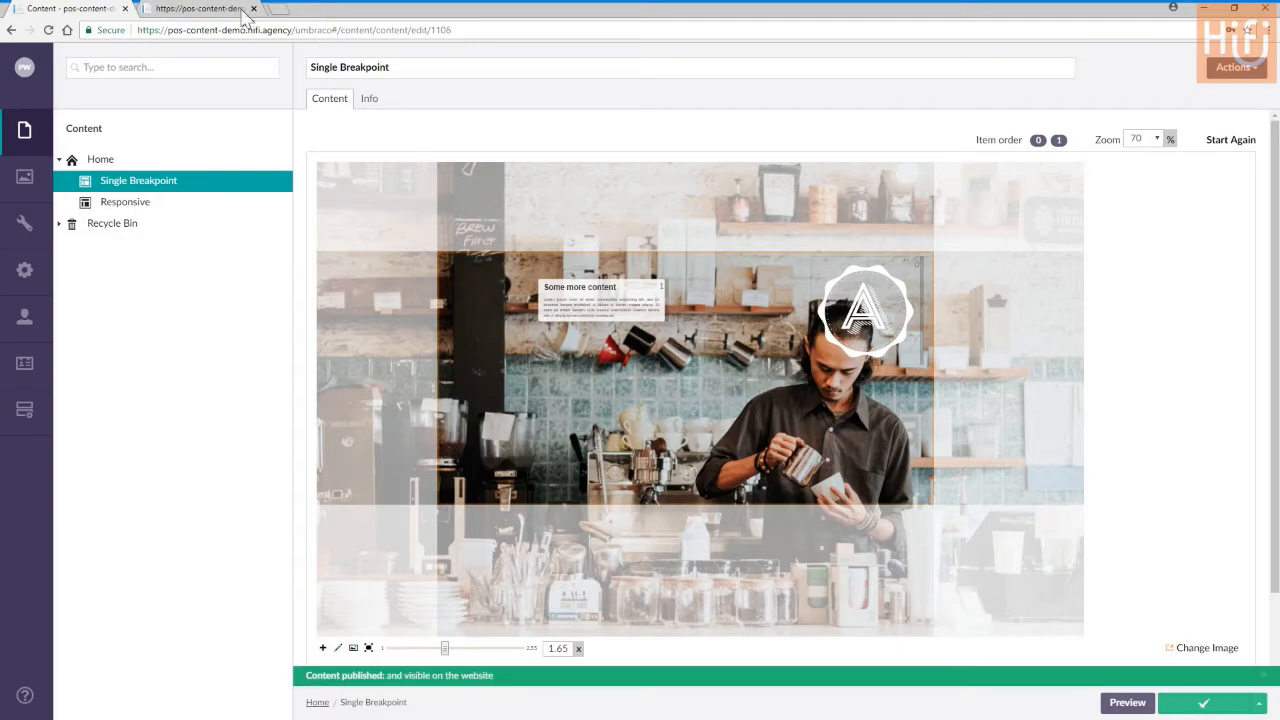
click(210, 12)
click(49, 31)
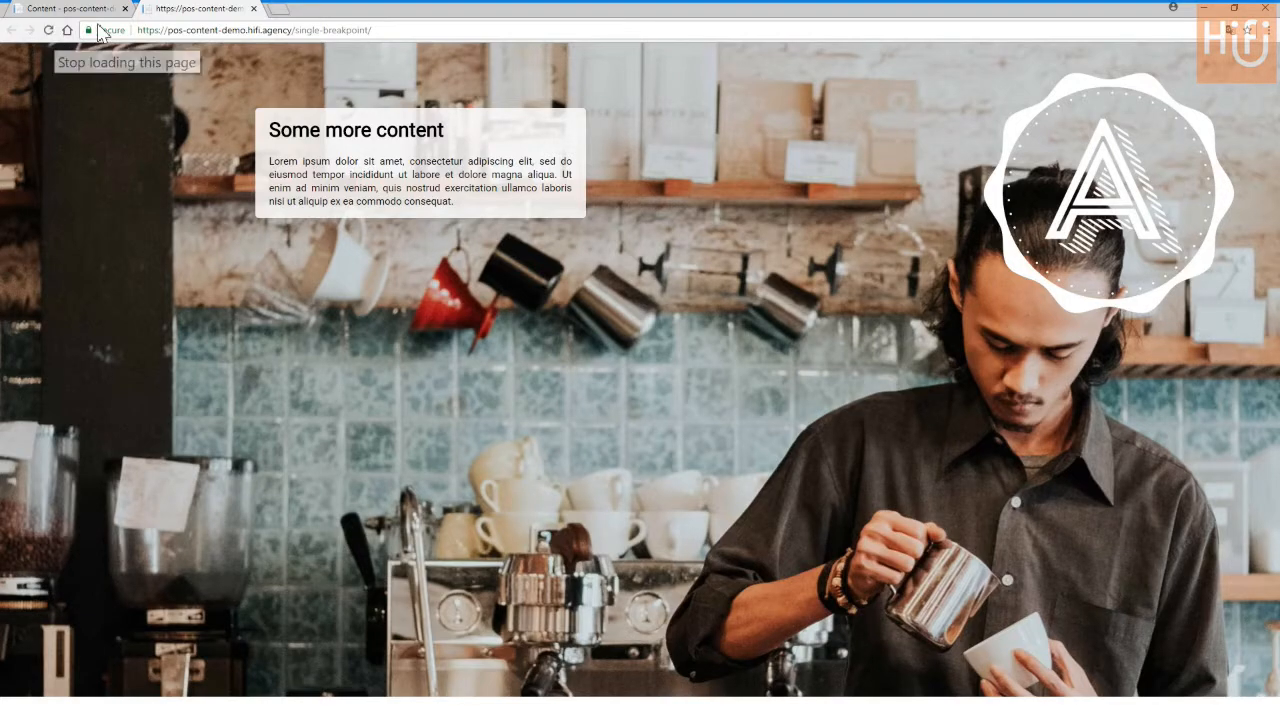
- Return to the content editor and create a new simple positional content page under Home
click(75, 10)
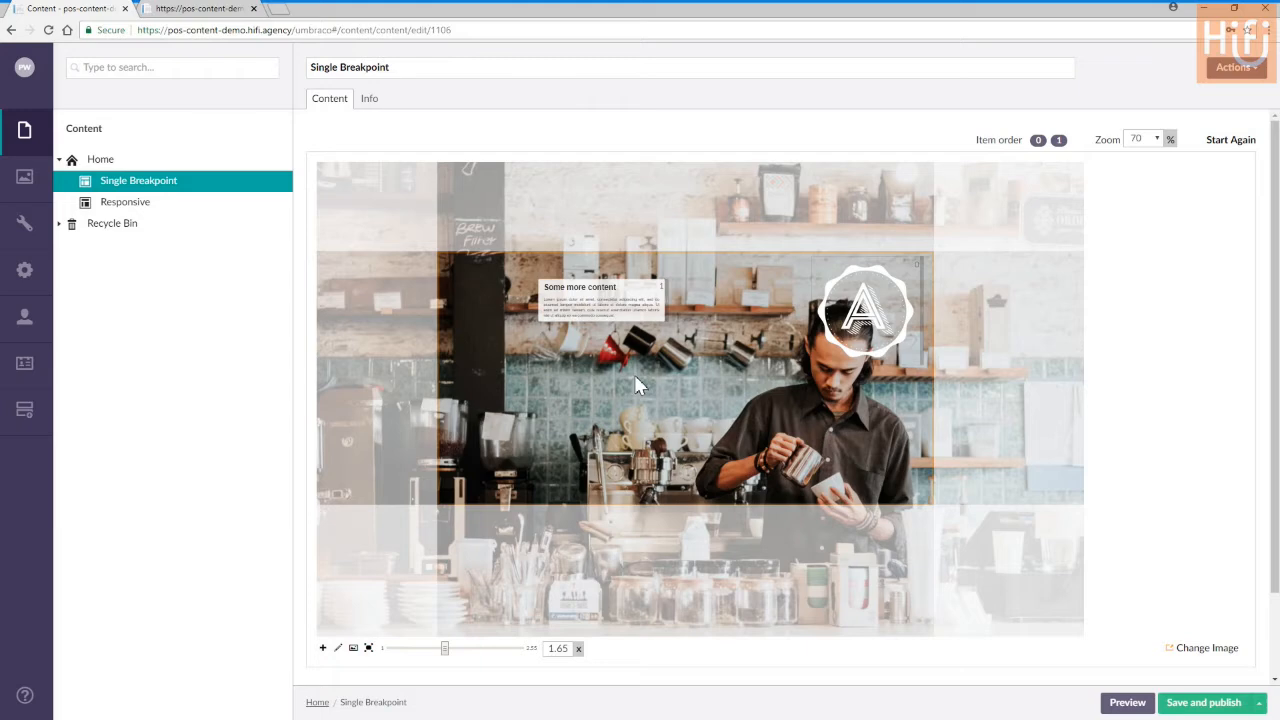
click(276, 162)
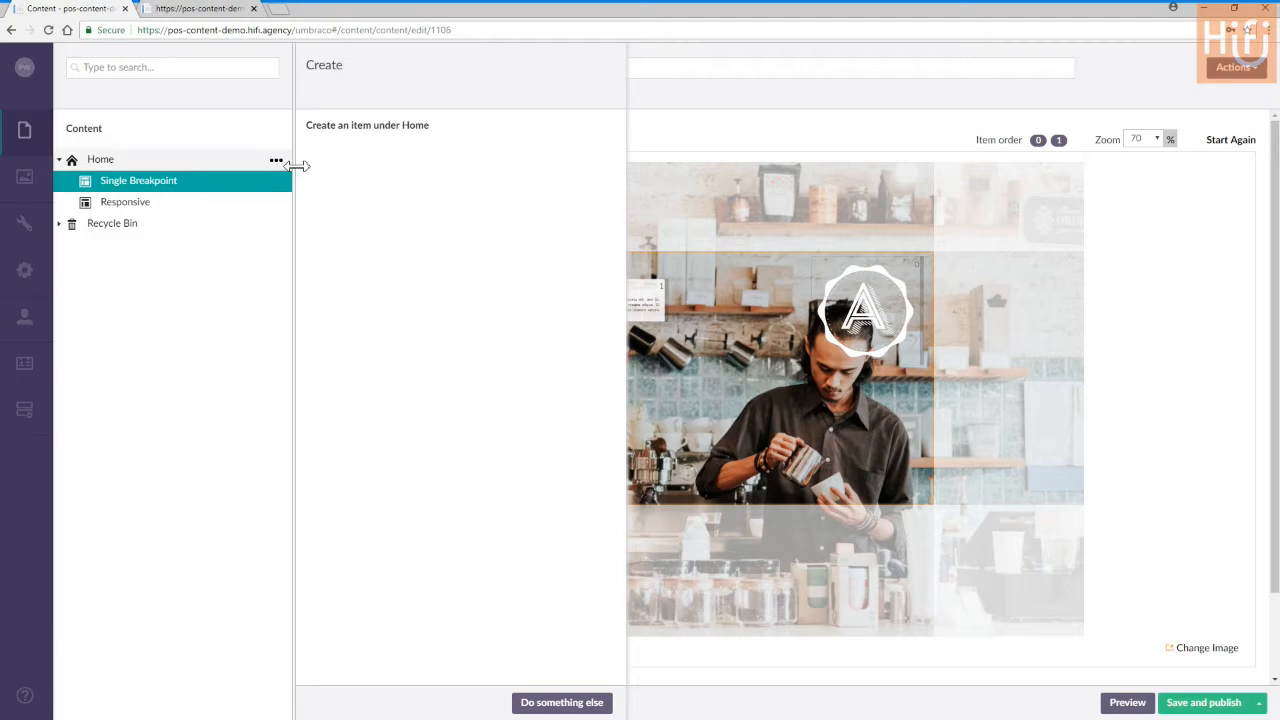
click(400, 190)
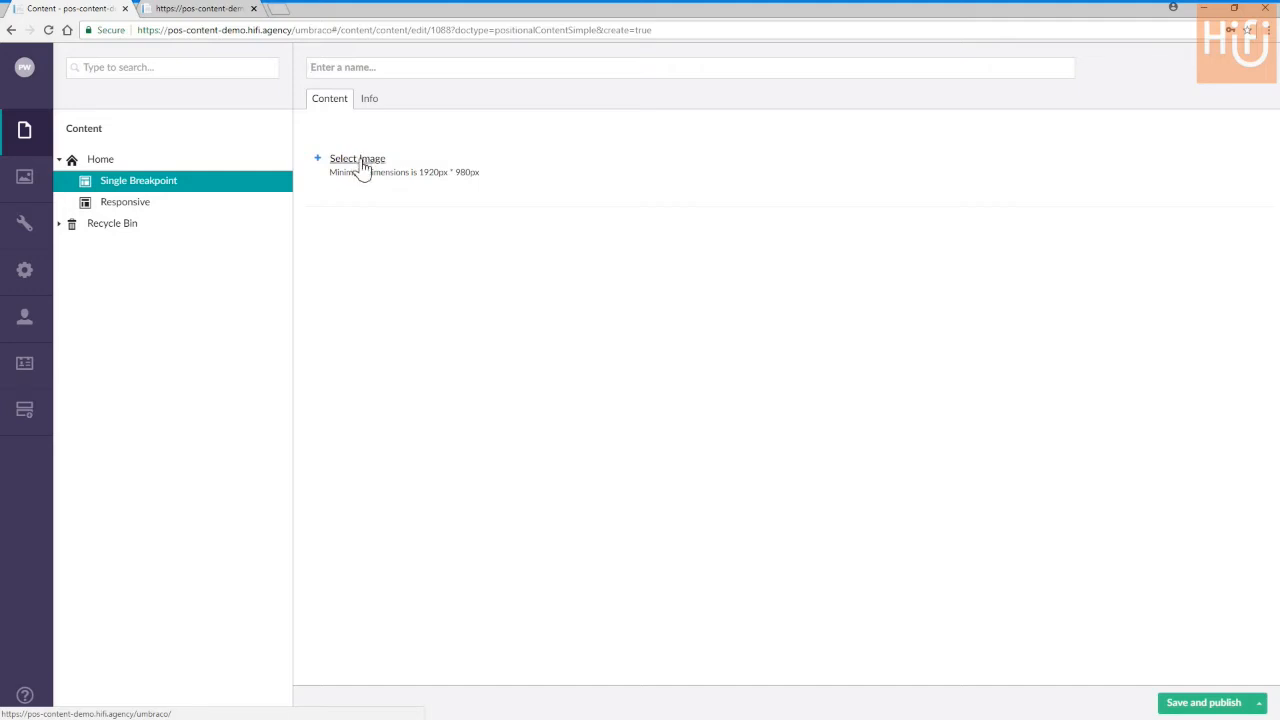
- Select the coffee-shop barista photo from the Backgrounds media folder as the new page's image
click(361, 168)
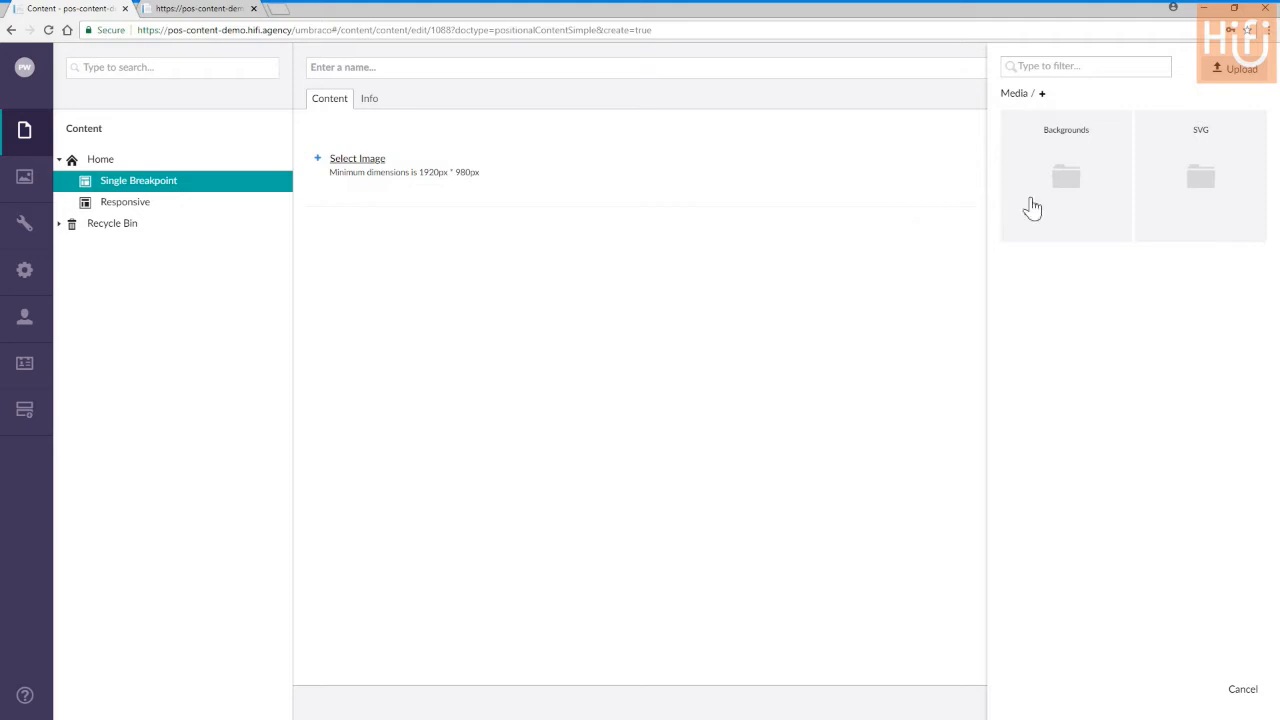
click(1060, 200)
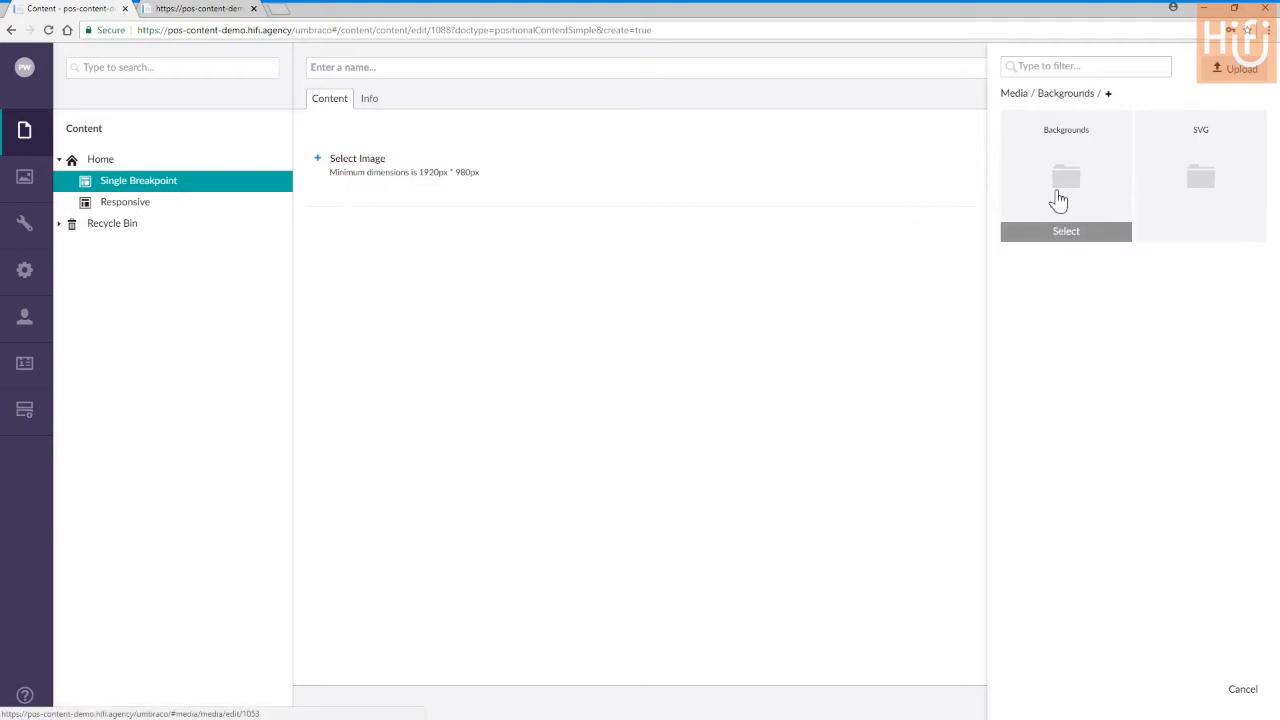
click(1191, 234)
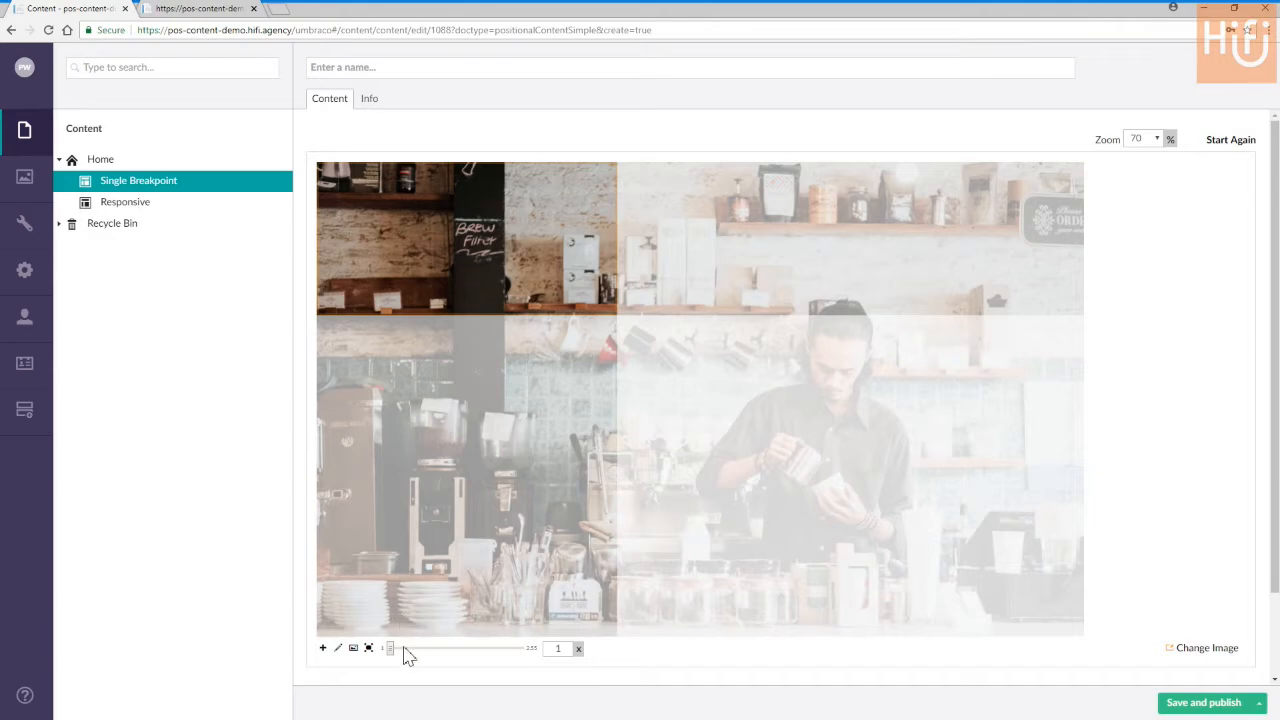
- Set the new image's crop scale to 1.78 and move the crop area to the image's upper-right corner
drag(391, 649, 447, 662)
drag(640, 354, 983, 321)
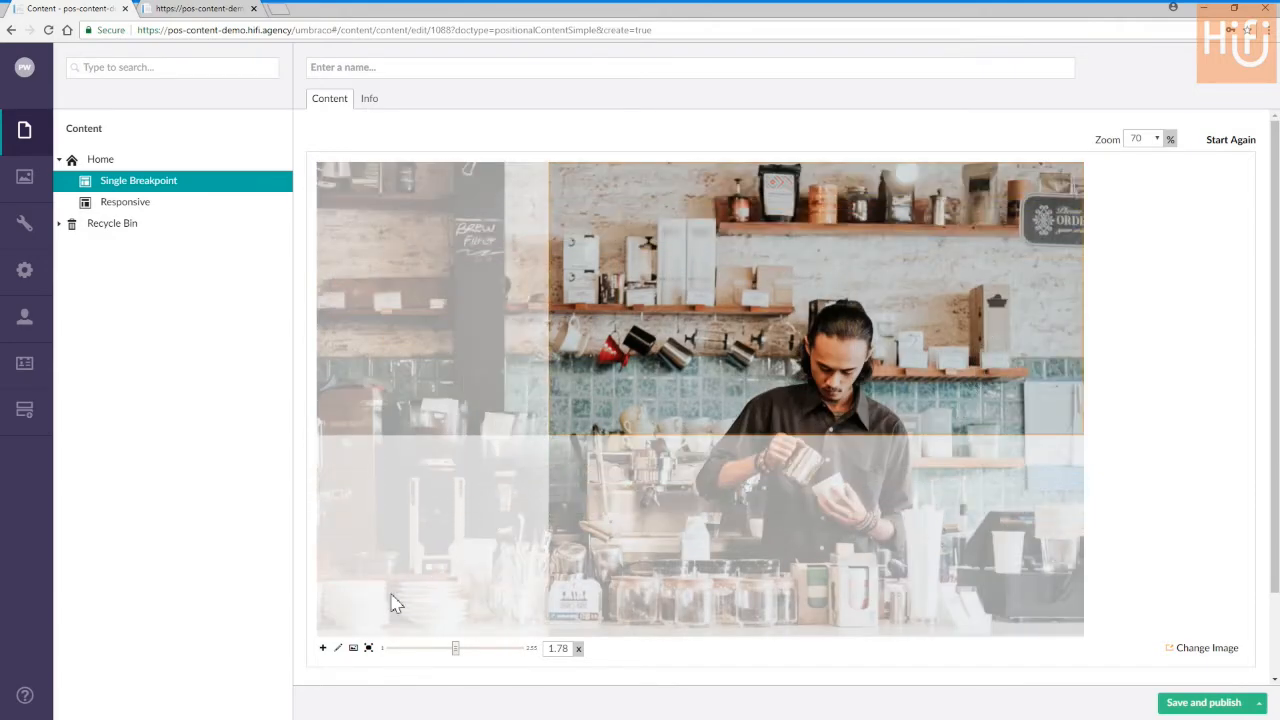
- Add a new content item to the cropped area and choose PosContent Item Image as its content type
click(322, 649)
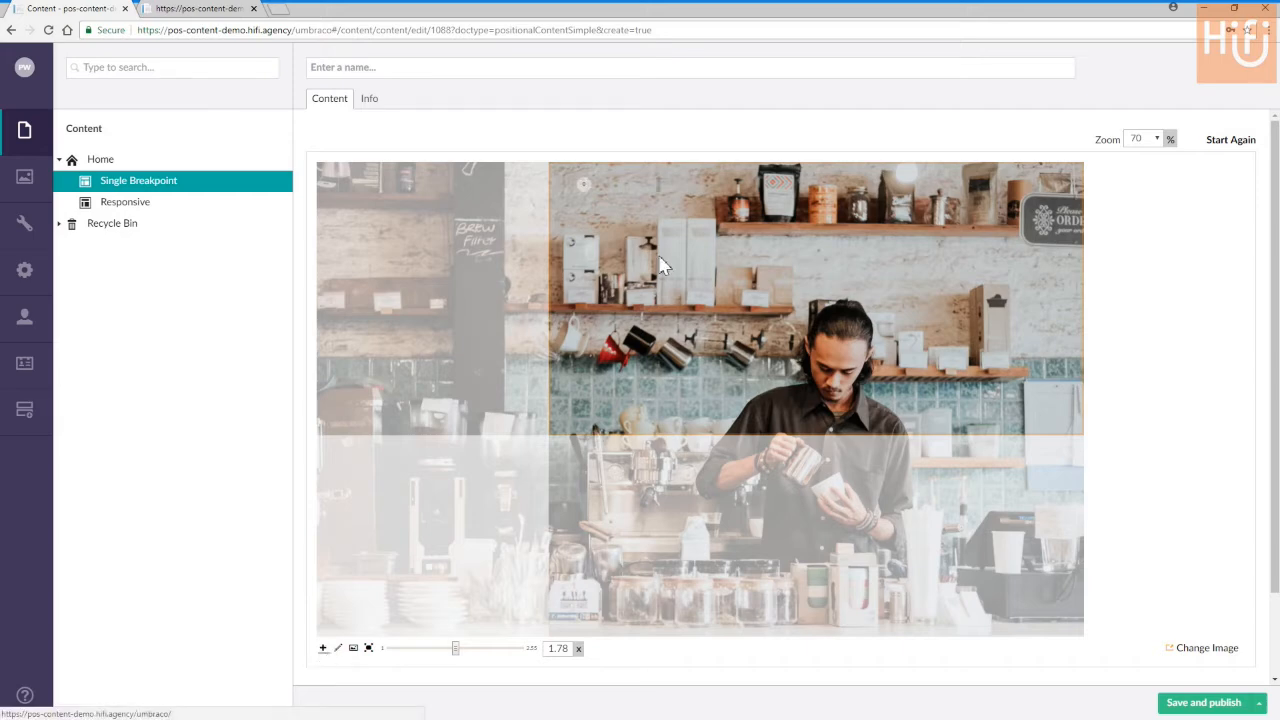
click(567, 192)
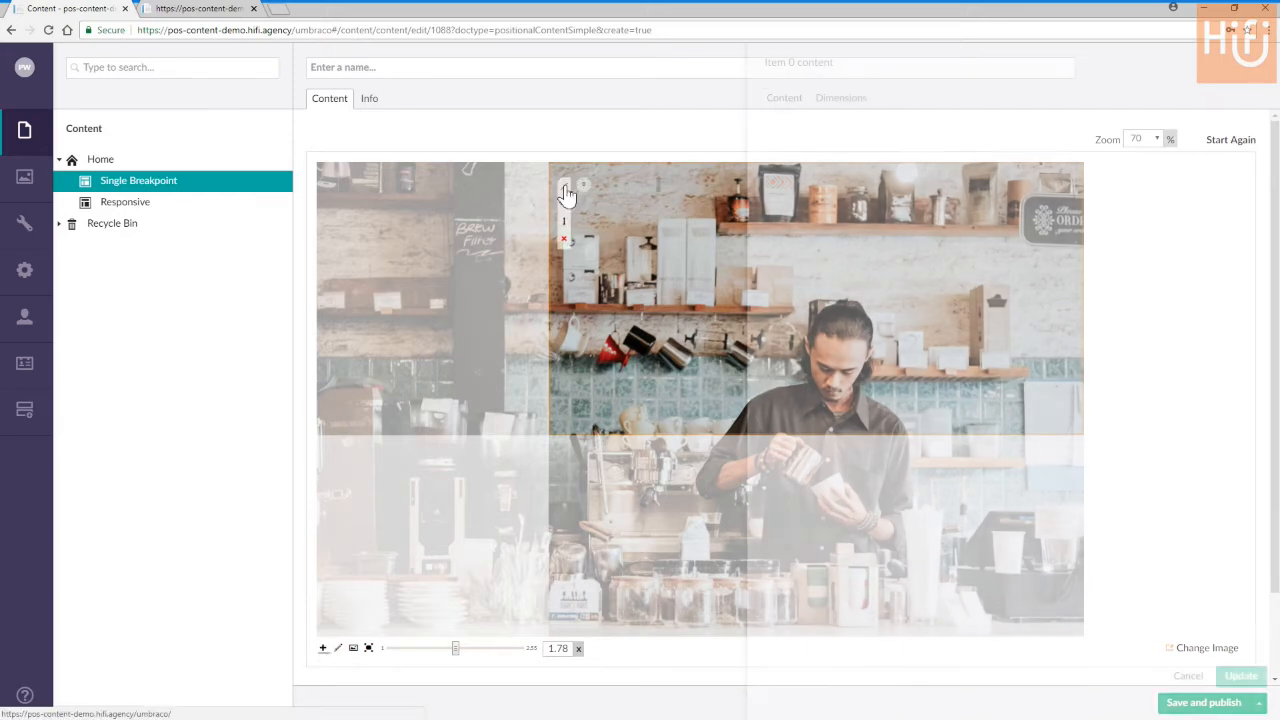
click(1014, 196)
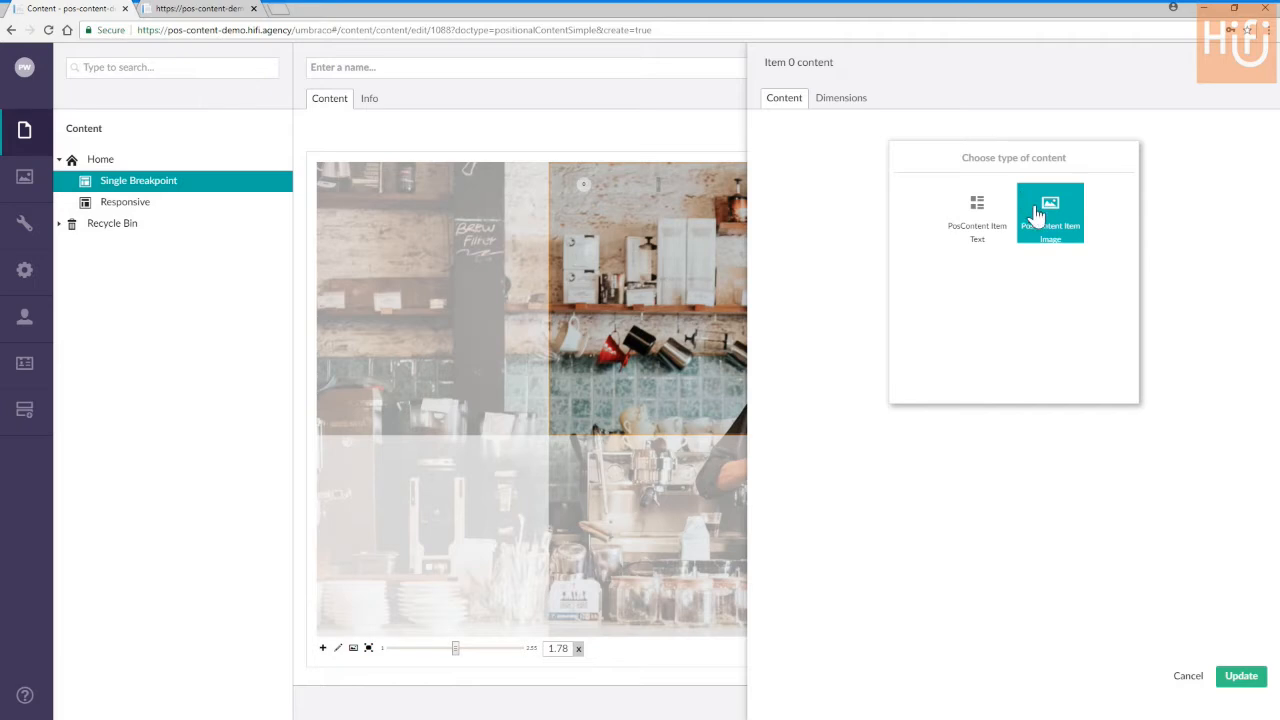
click(1050, 228)
- Use Logo 1 - White.svg from the SVG media folder as the item's image, apply it and widen the item
click(922, 268)
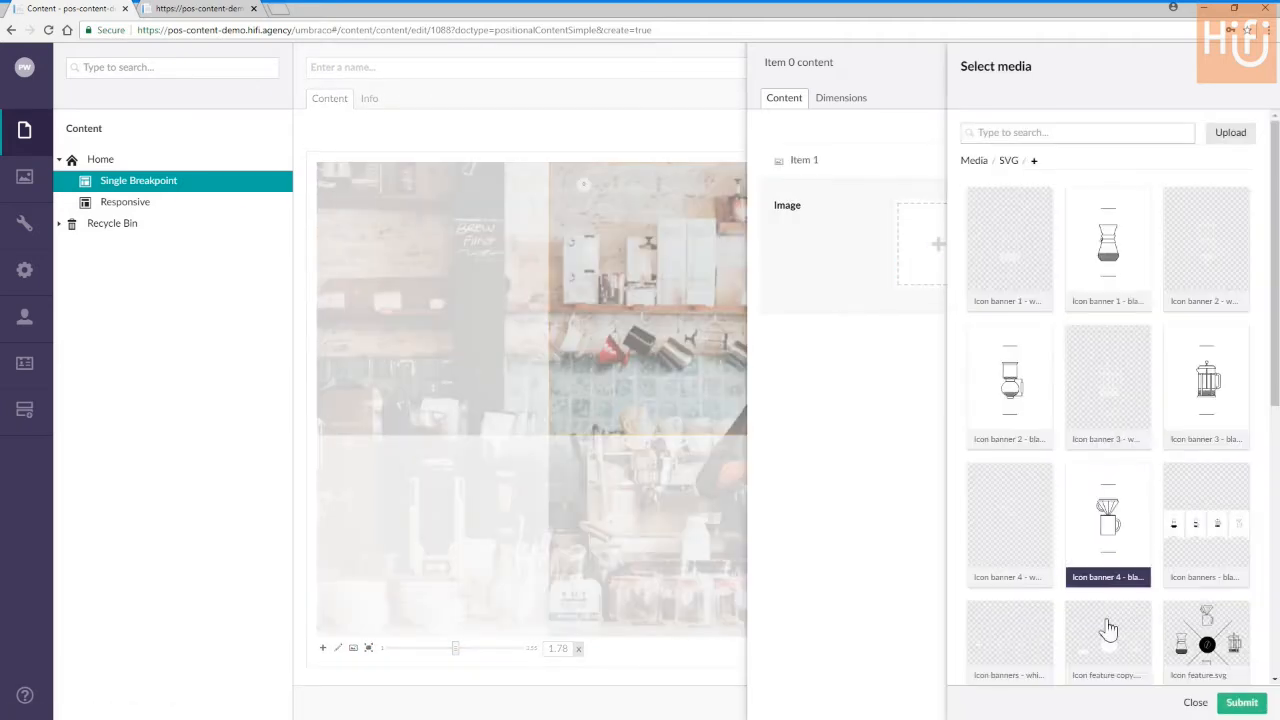
scroll(1100, 600, down, 2)
click(1100, 537)
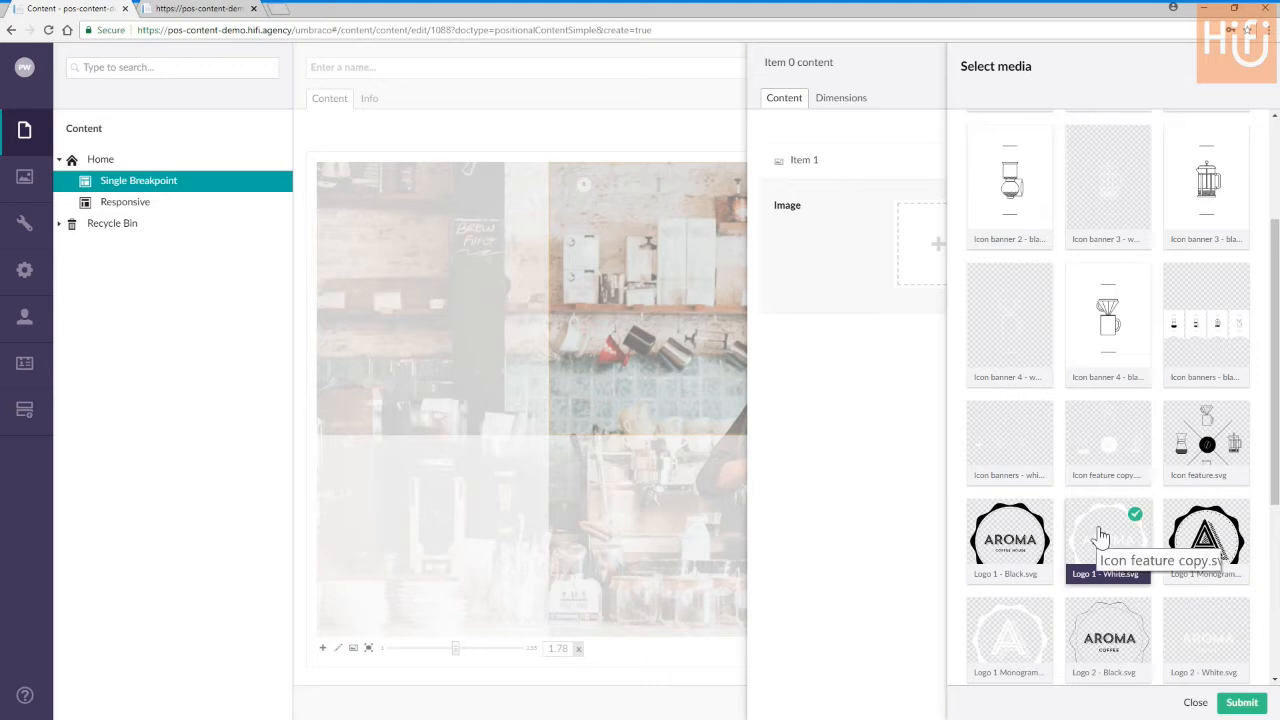
click(1249, 705)
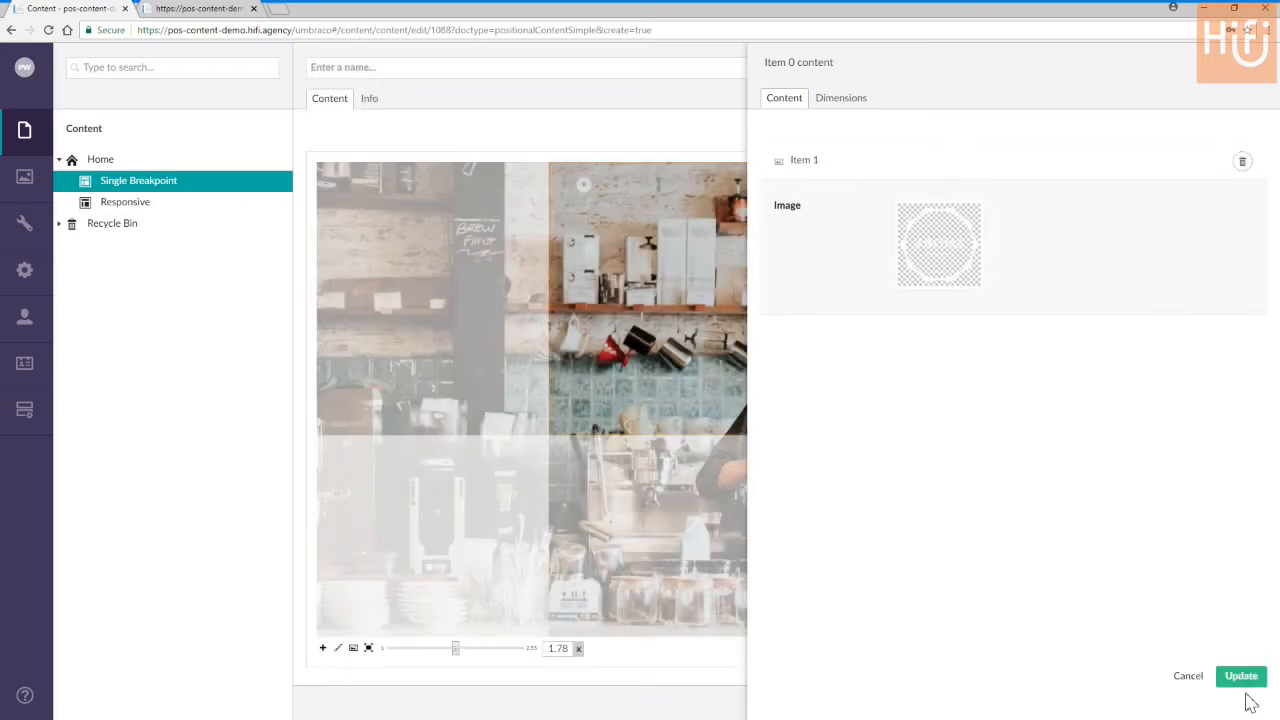
click(1241, 677)
mouse_move(655, 235)
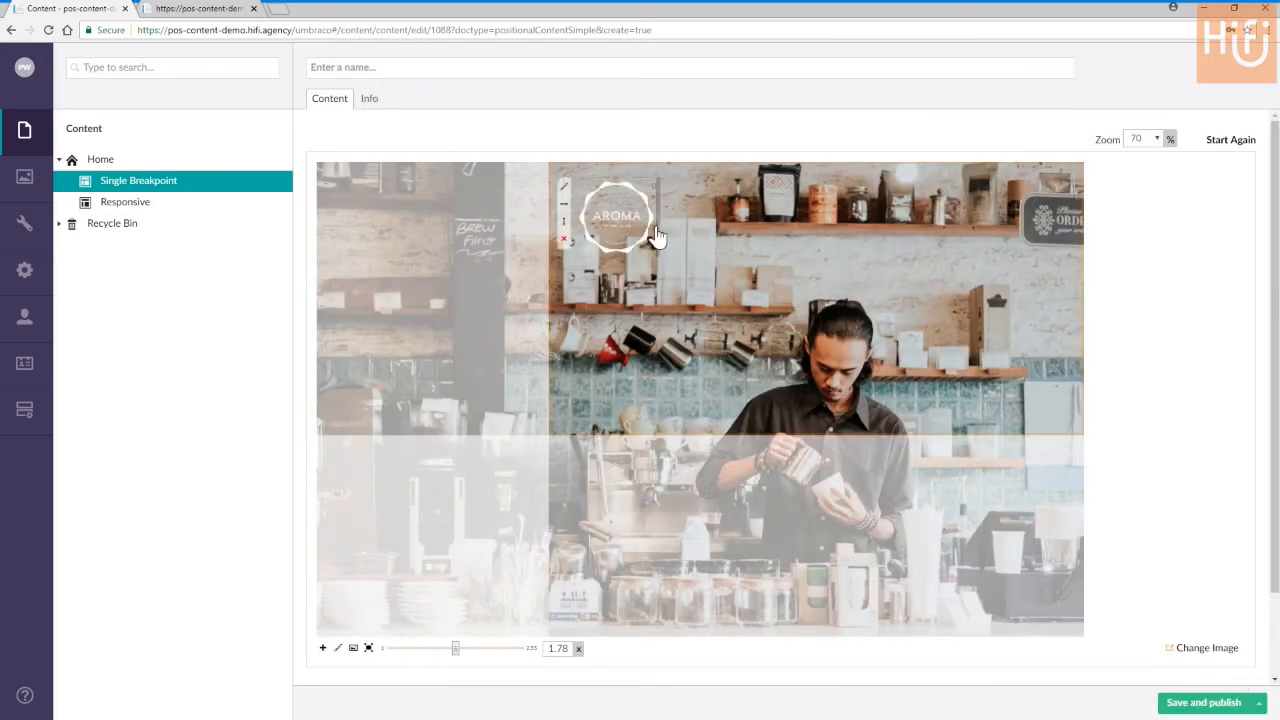
drag(660, 222, 748, 240)
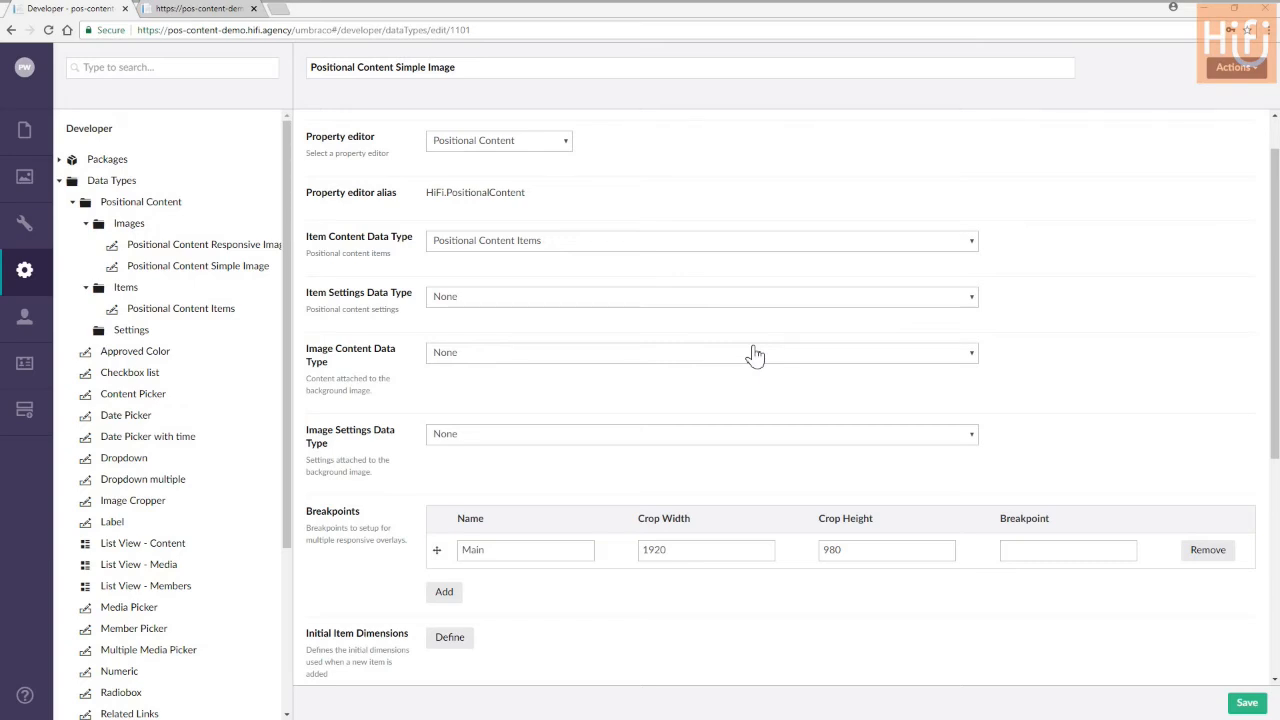
- Examine the Positional Content Items data type and the remaining settings of the Positional Content Simple Image data type
click(535, 245)
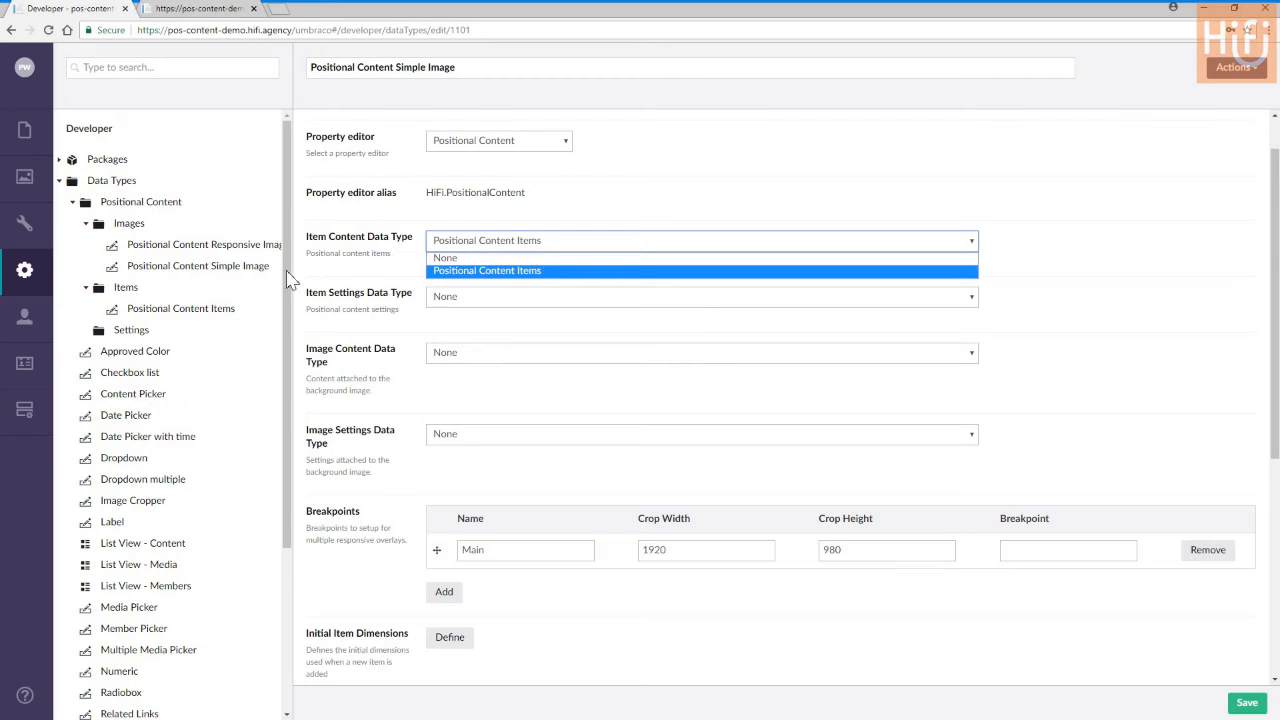
click(218, 314)
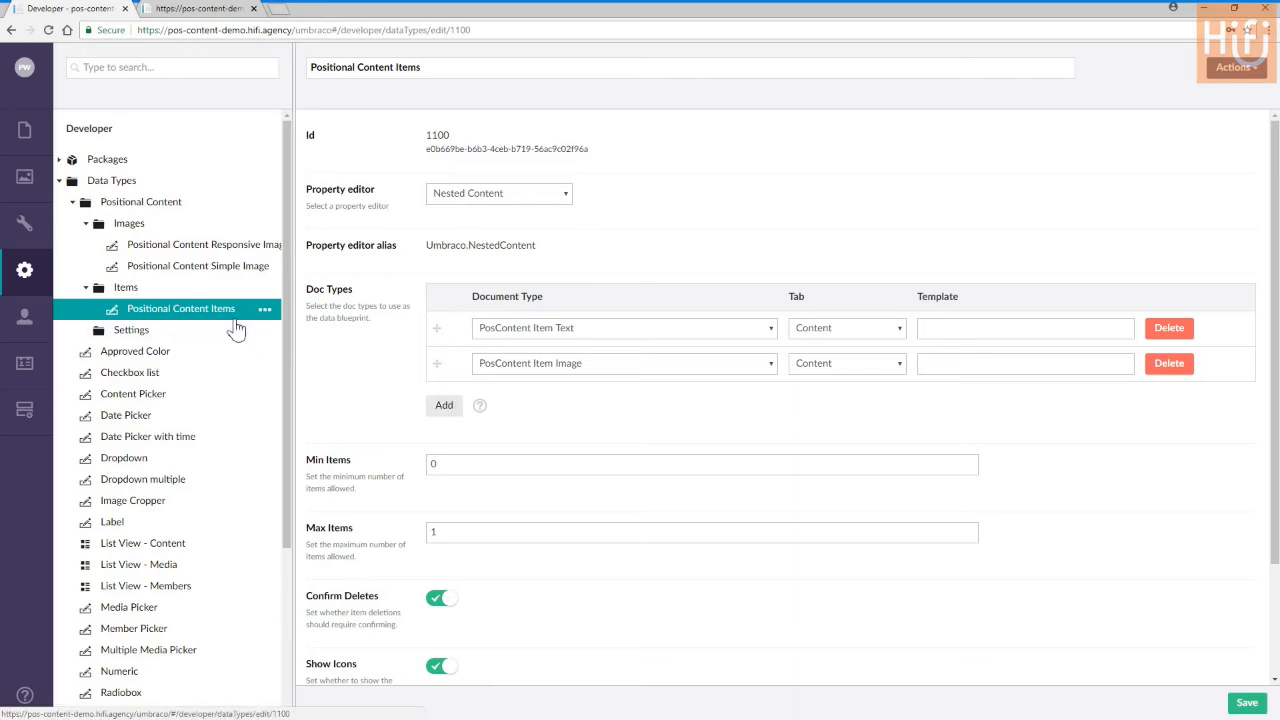
click(227, 270)
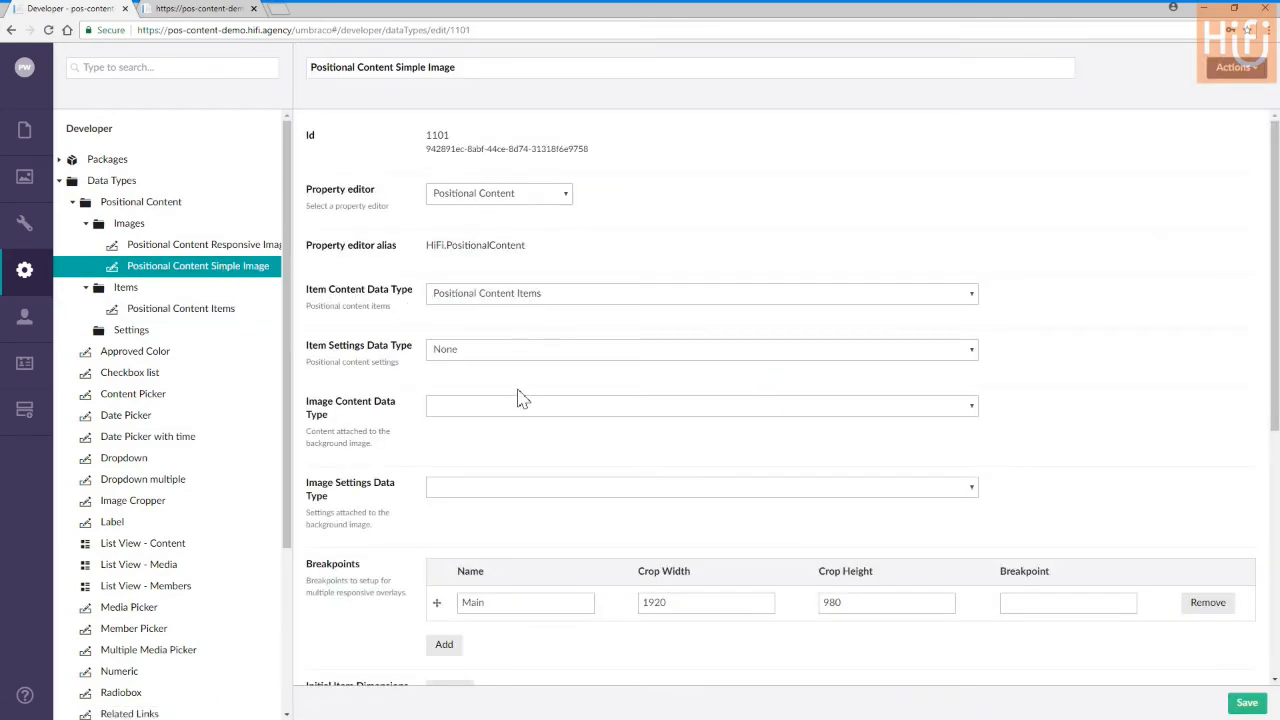
scroll(517, 397, down, 2)
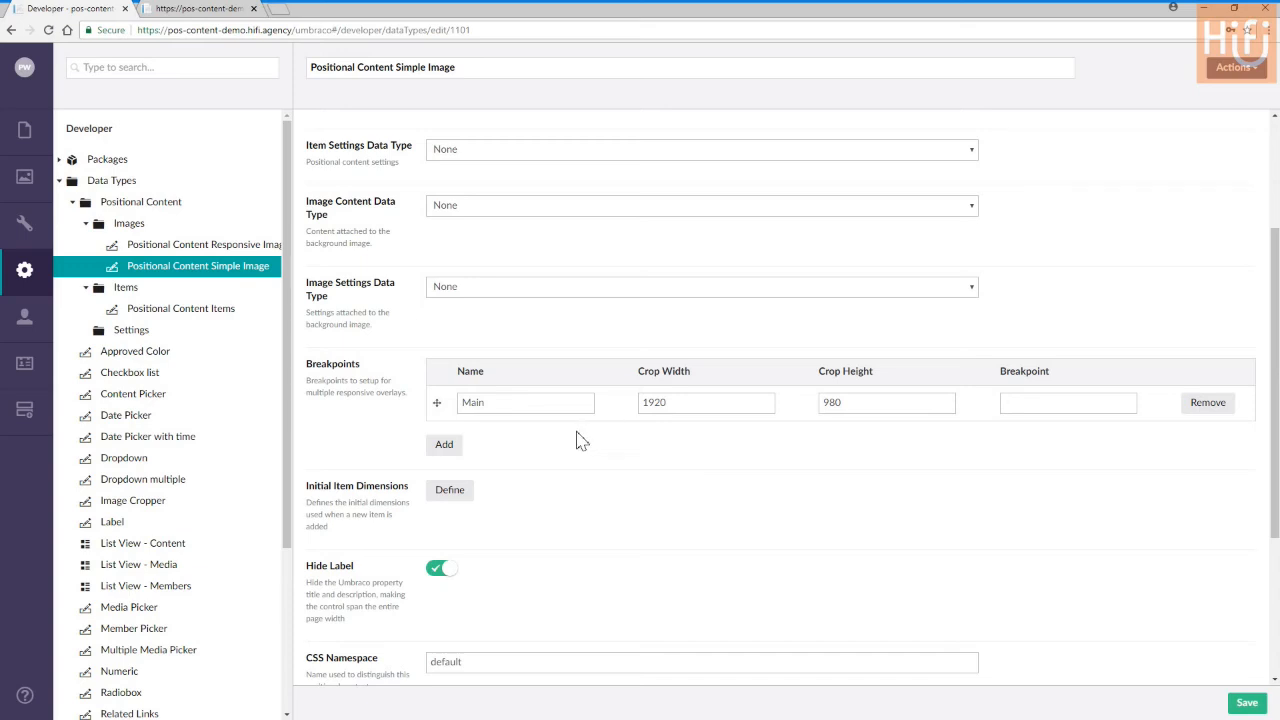
scroll(558, 466, down, 1)
scroll(524, 431, down, 1)
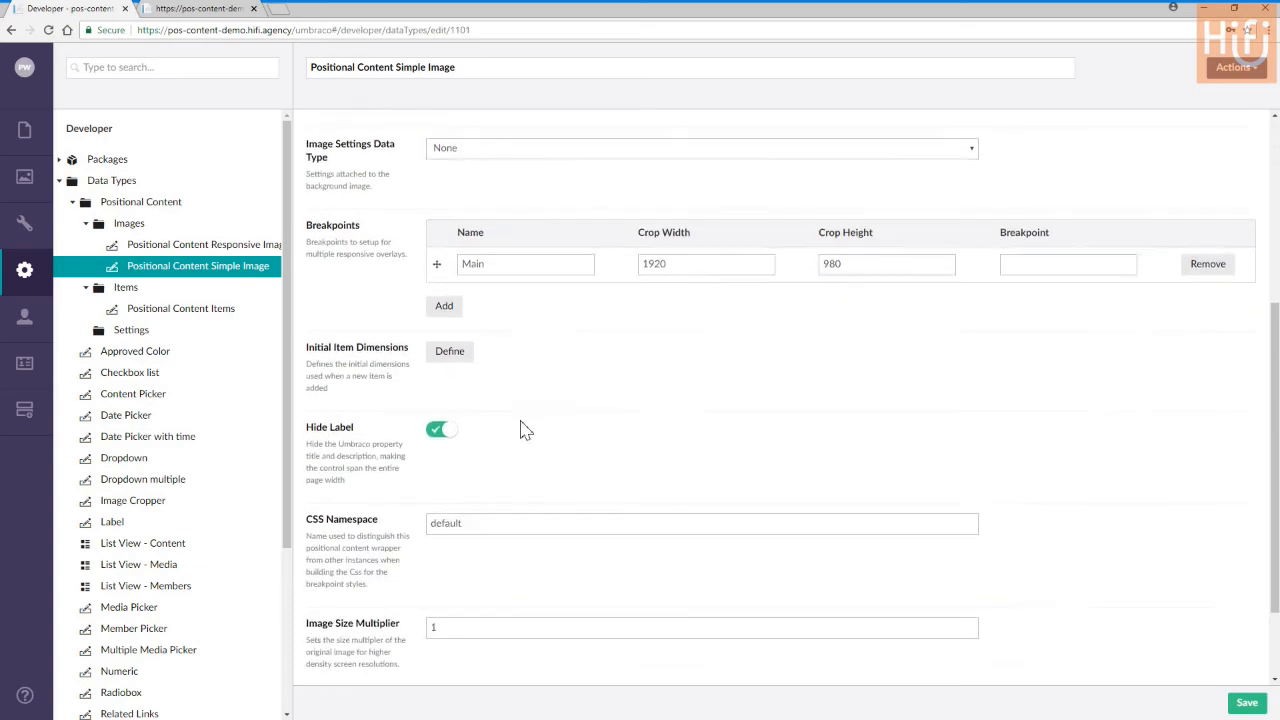
scroll(526, 430, down, 1)
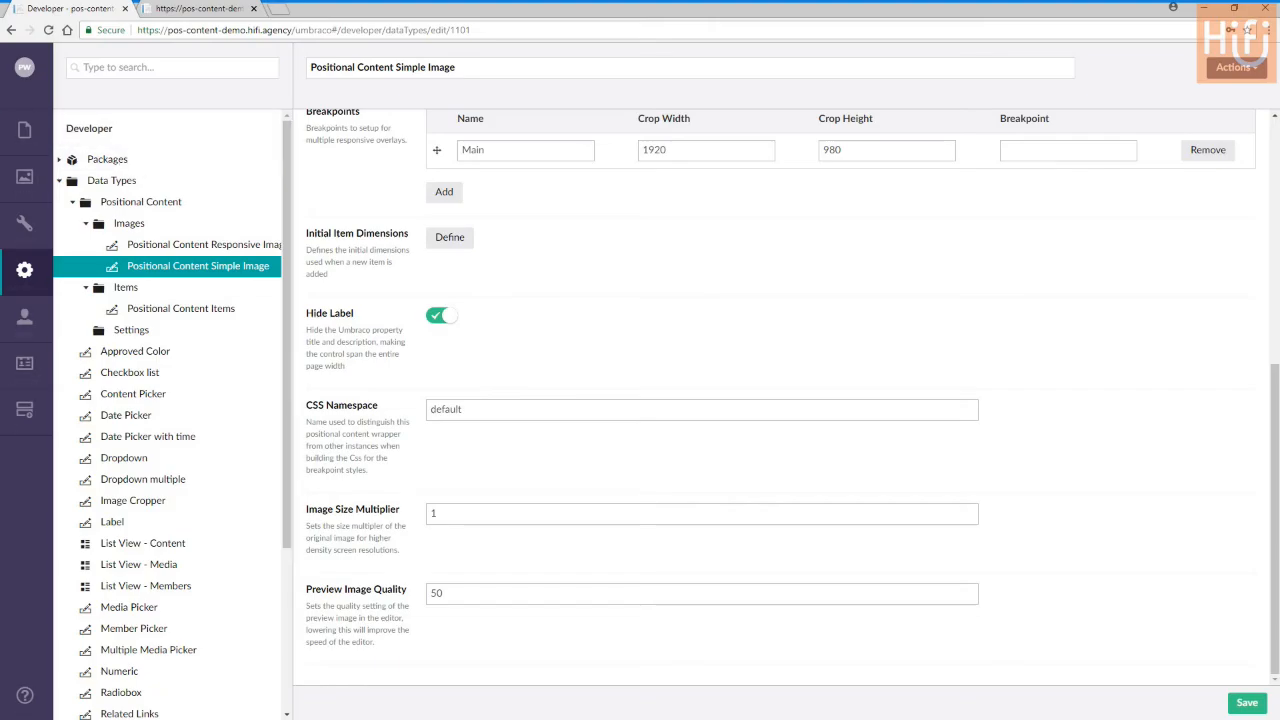
- Switch to Visual Studio and read through the rendering code in PositionalContent.cshtml
key(alt+Tab)
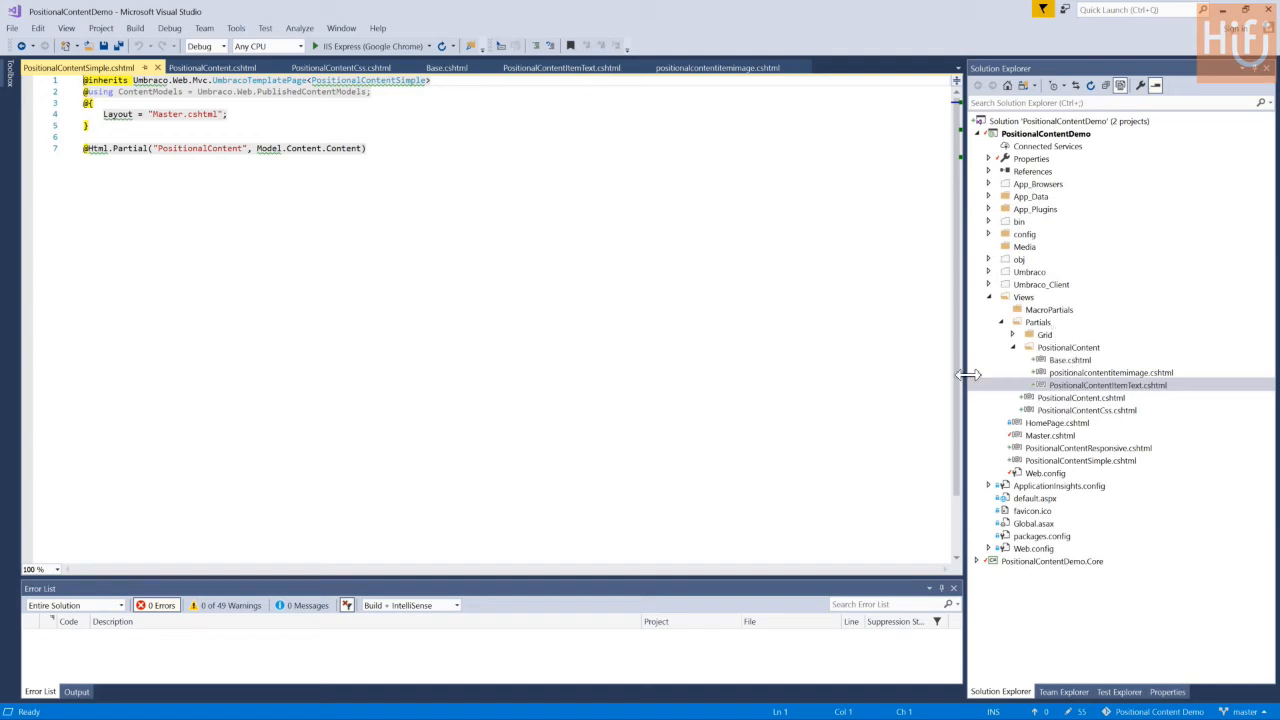
click(213, 68)
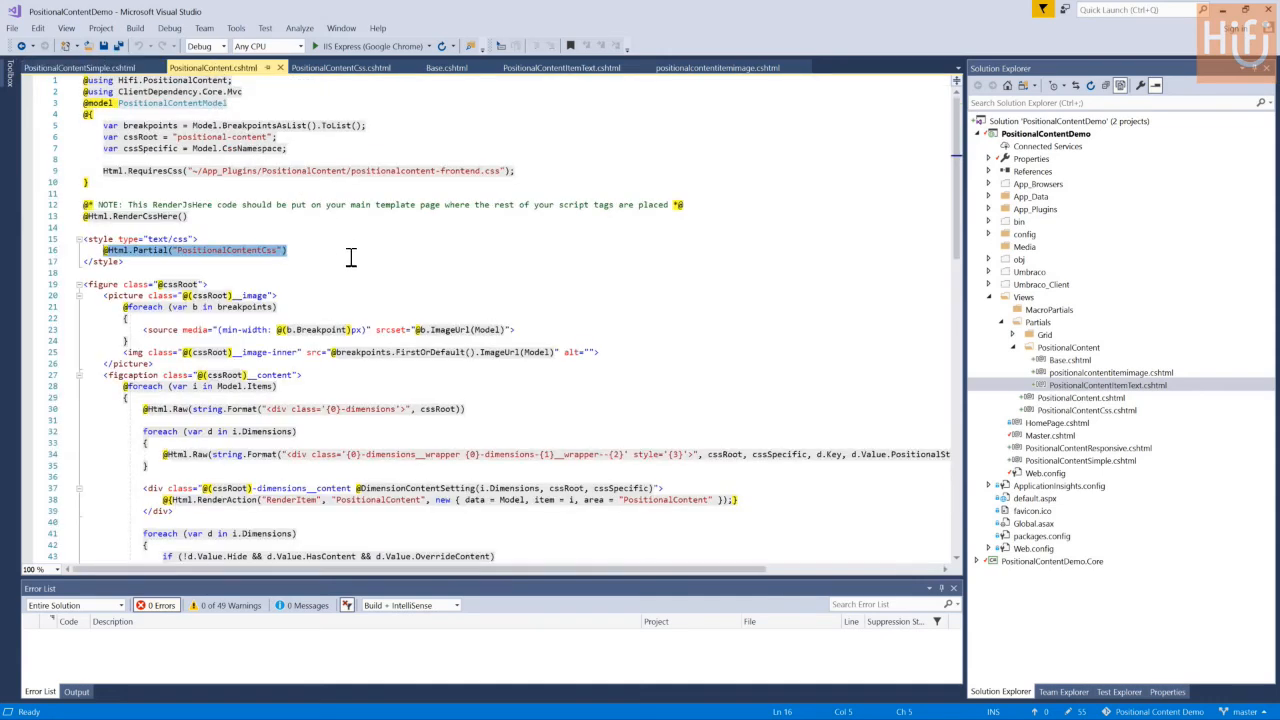
scroll(351, 257, down, 1)
scroll(351, 257, down, 2)
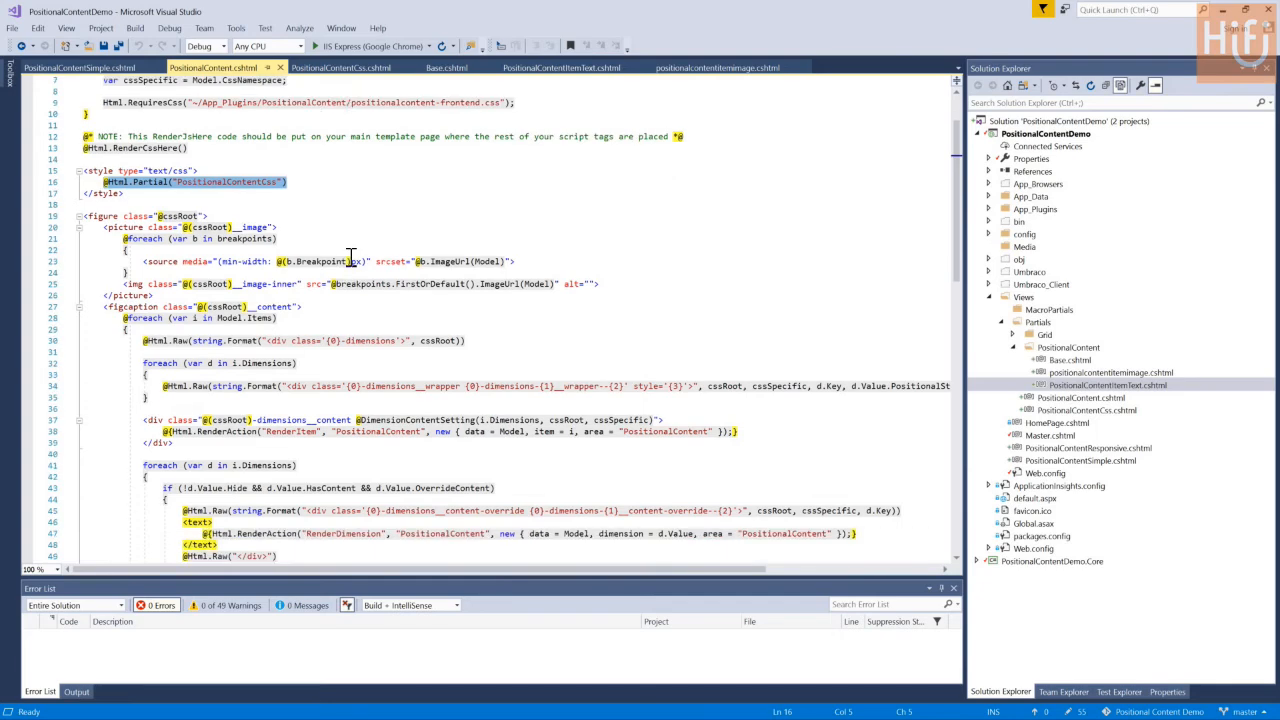
scroll(351, 257, down, 2)
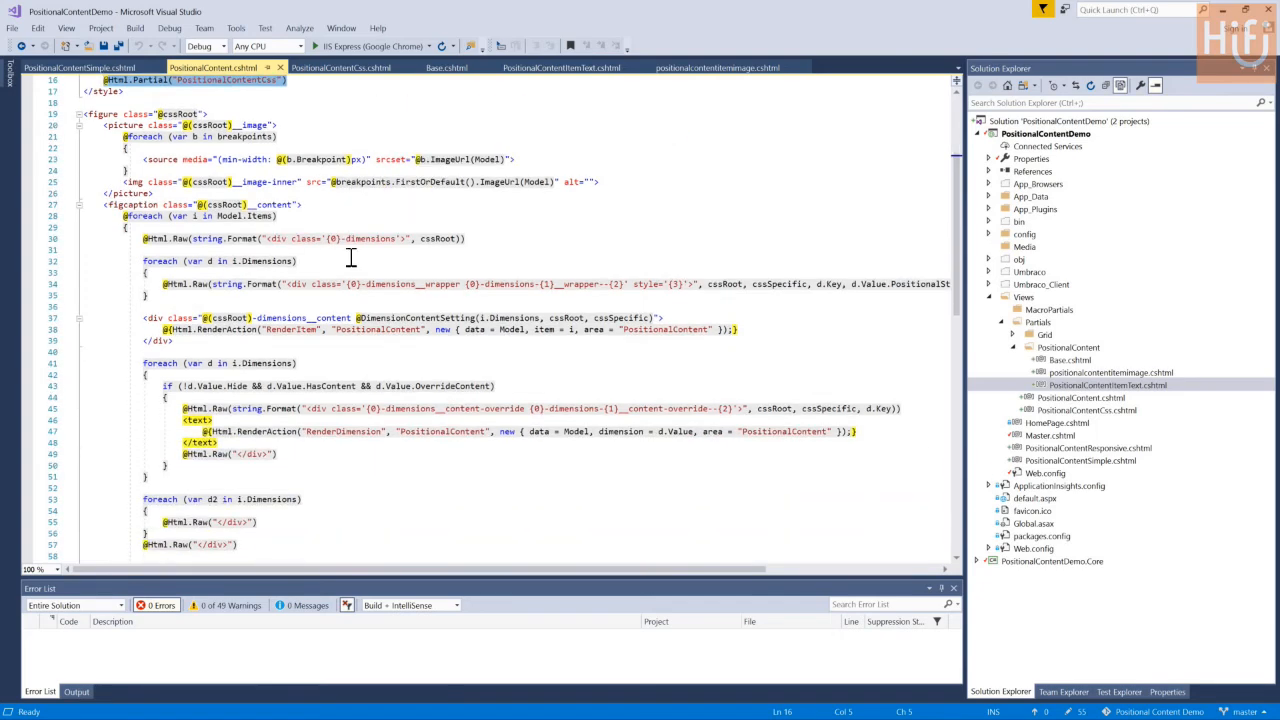
scroll(351, 257, down, 6)
scroll(351, 257, up, 11)
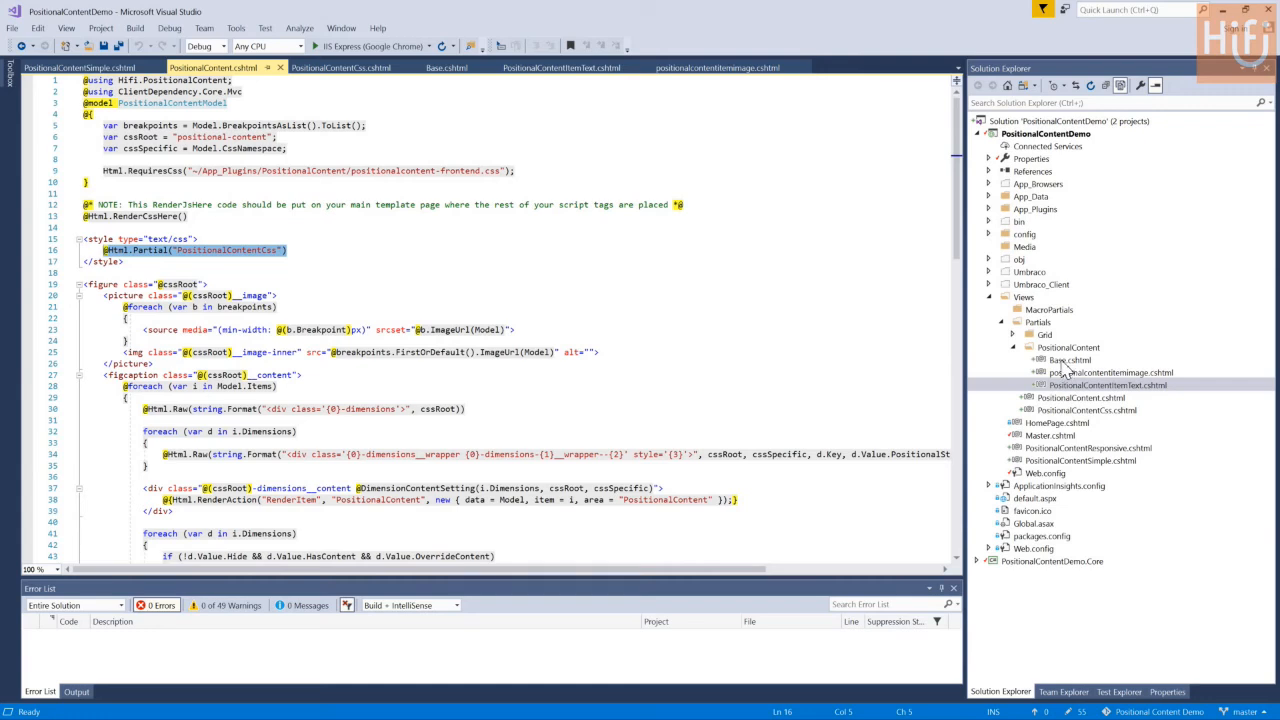
- Examine the Base.cshtml and positionalcontentitemimage.cshtml partial views in the PositionalContent folder
double_click(1066, 362)
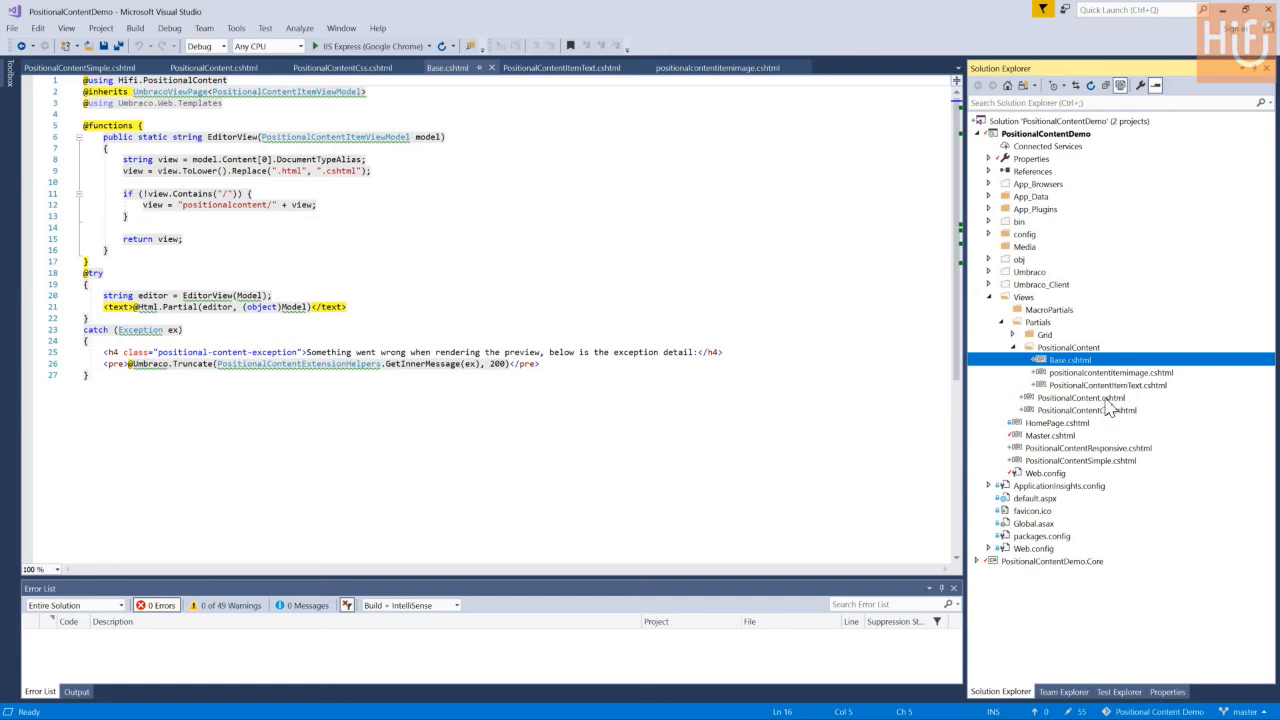
double_click(1102, 376)
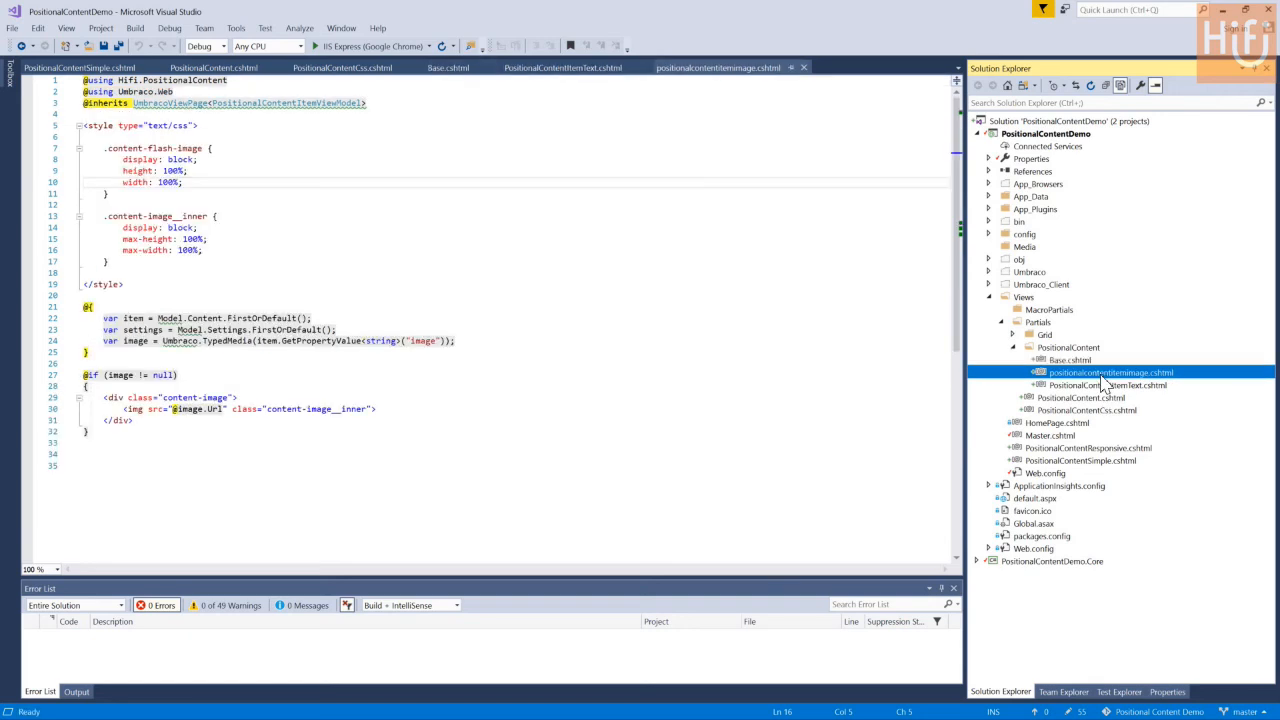
mouse_move(149, 320)
mouse_move(204, 345)
- In PositionalContentItemText.cshtml, set the text wrapper's background-color to rgba(255,0,0,0.85) and save the file
double_click(1135, 389)
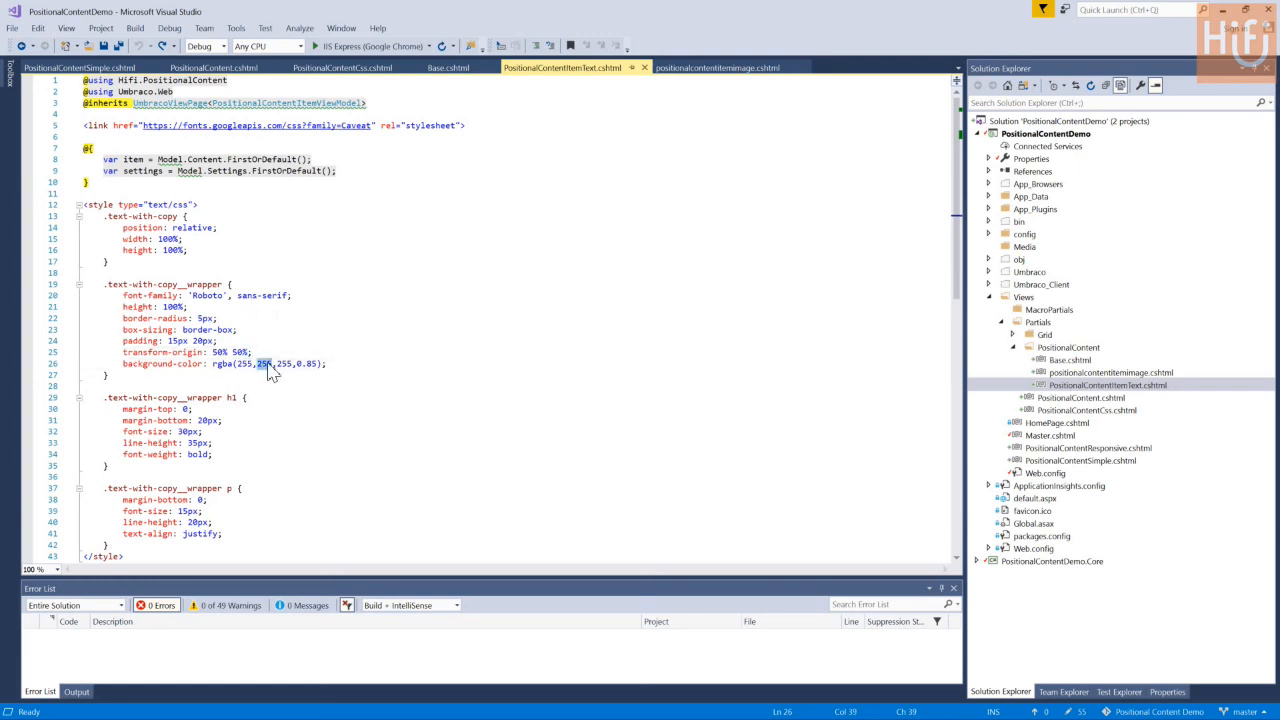
text(0)
click(271, 364)
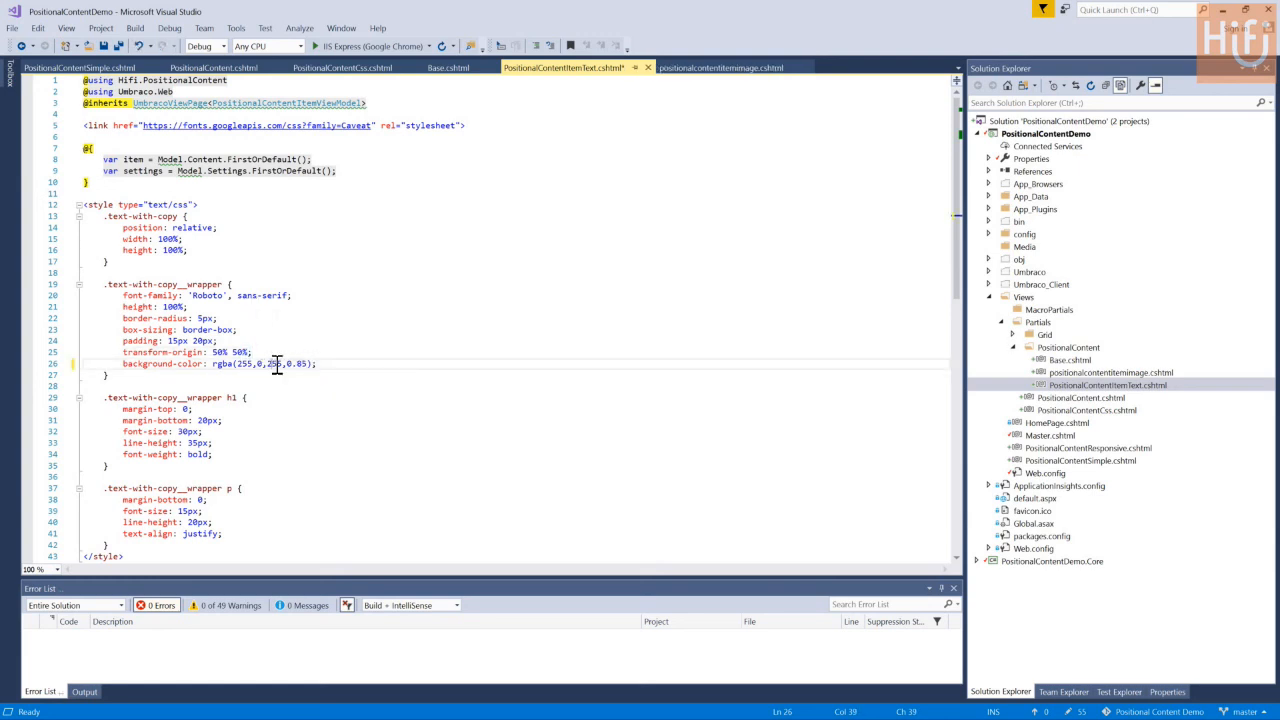
double_click(277, 364)
text(0)
click(430, 331)
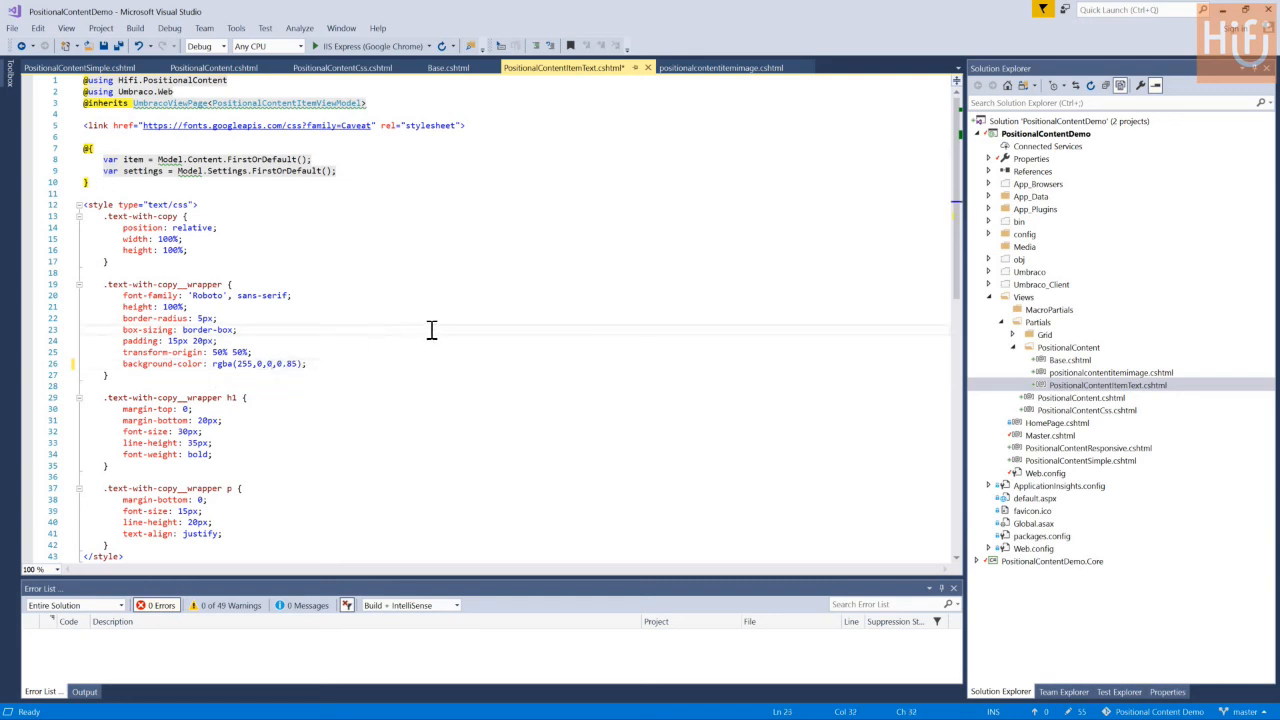
key(ctrl+s)
- Switch back to Chrome and check the text box's background on the Single Breakpoint page in the content editor and on the reloaded live page
key(alt+Tab)
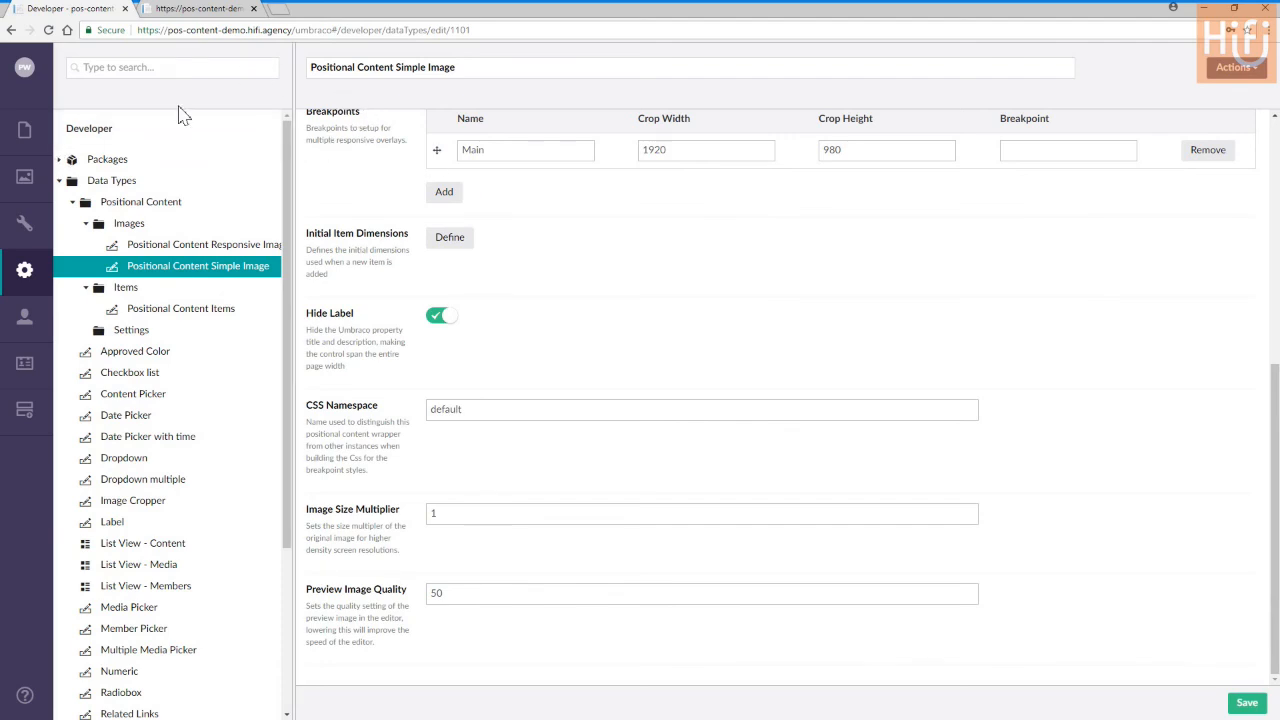
click(30, 143)
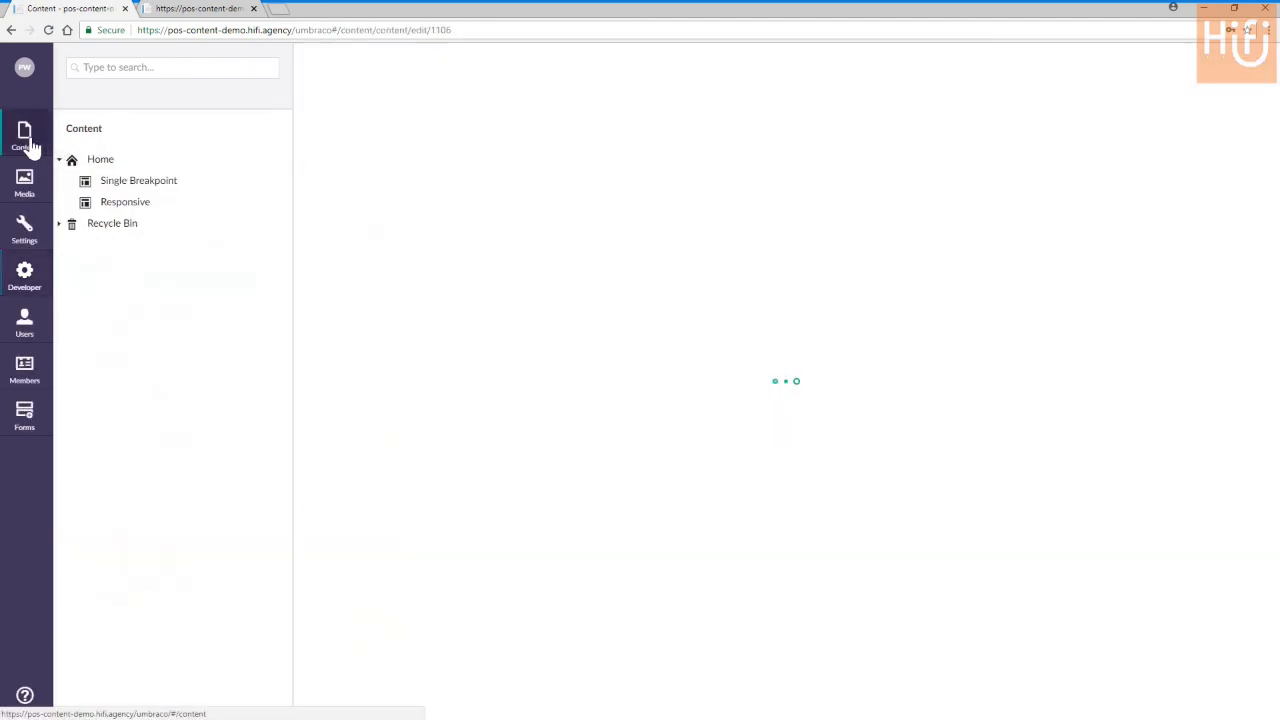
click(139, 186)
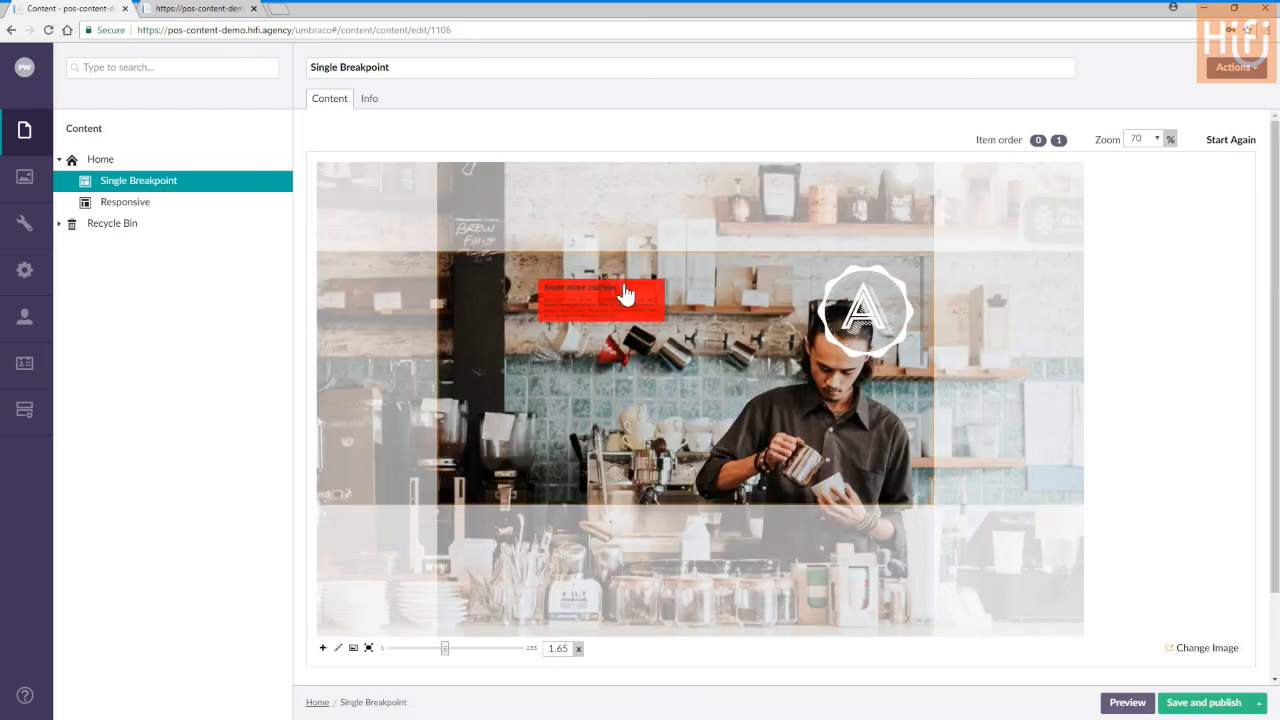
click(219, 13)
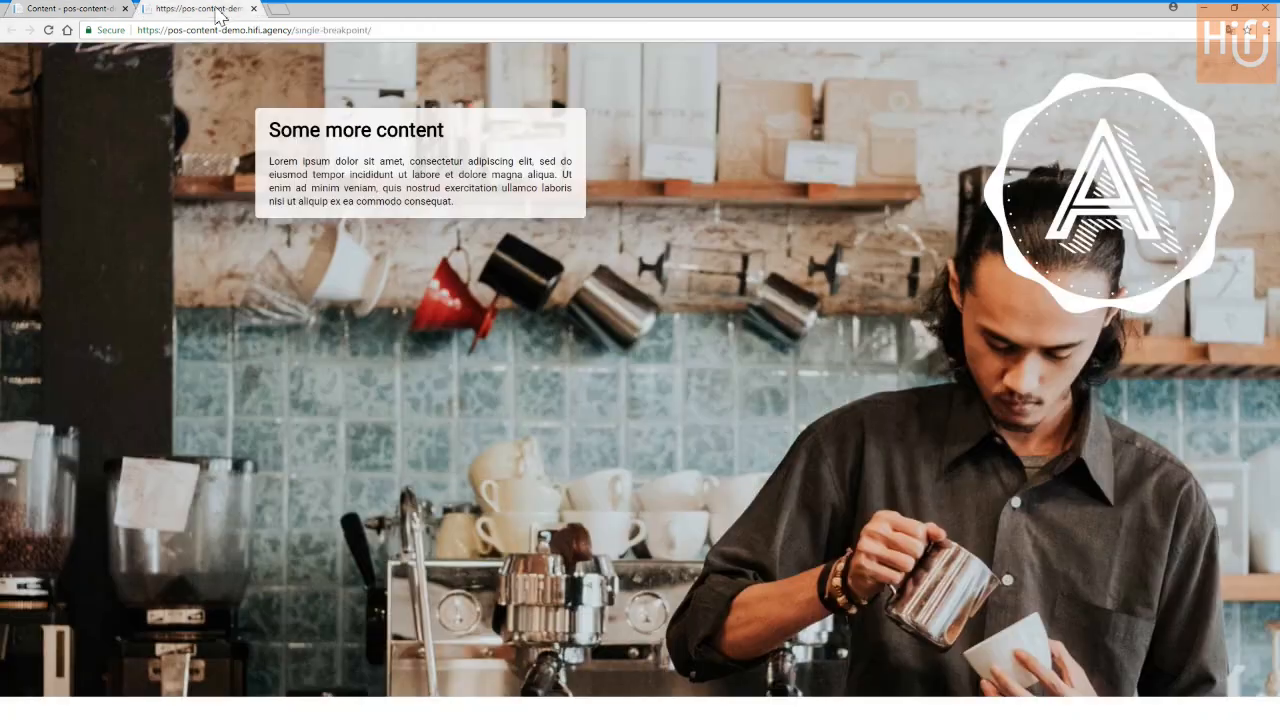
click(48, 30)
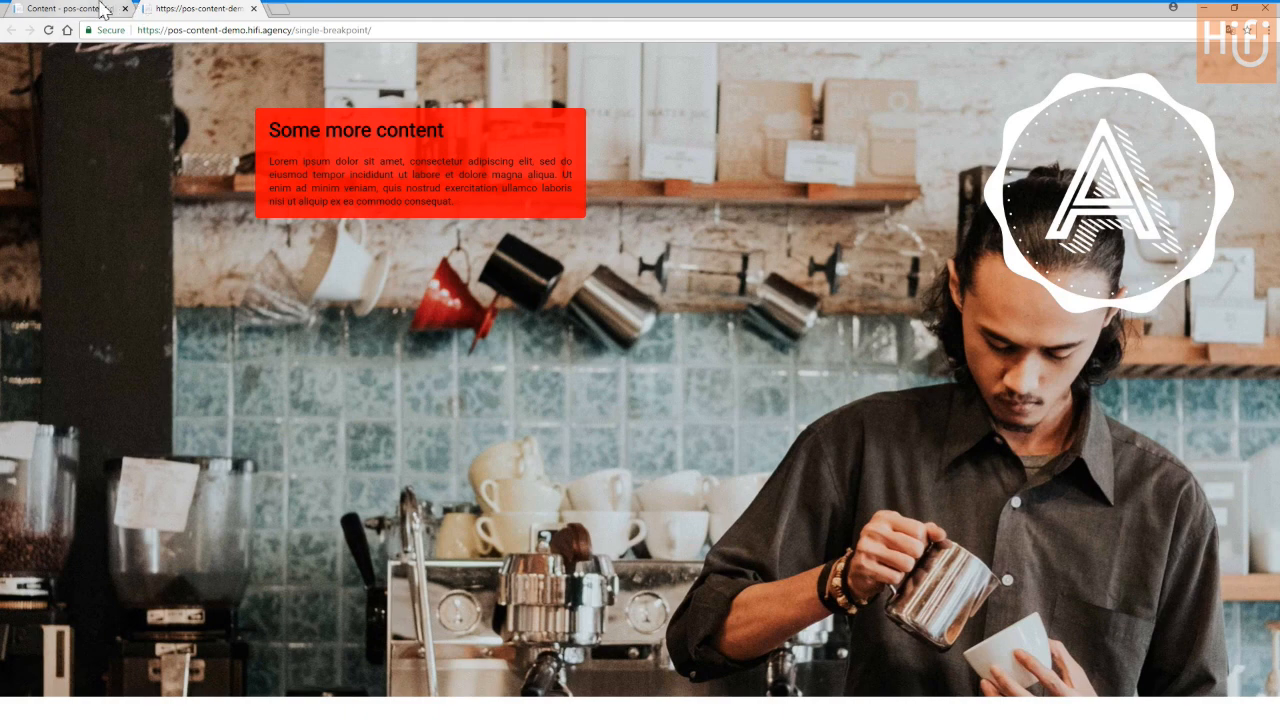
click(98, 14)
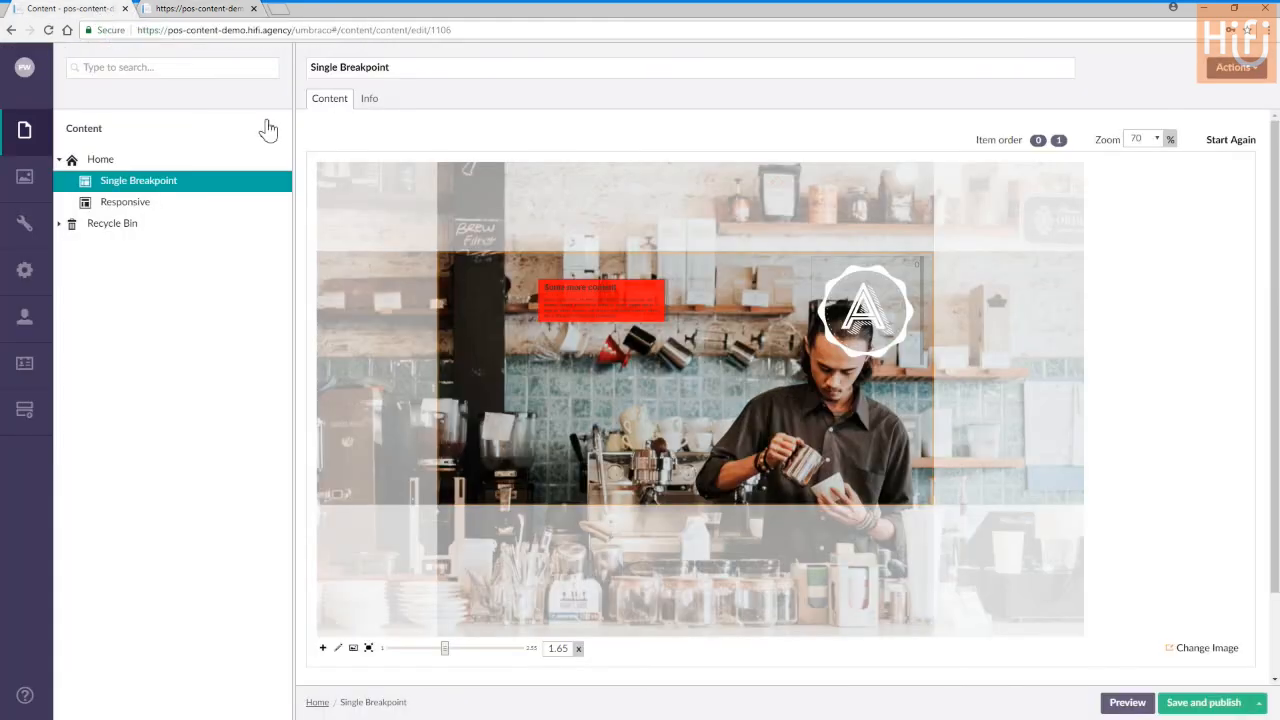